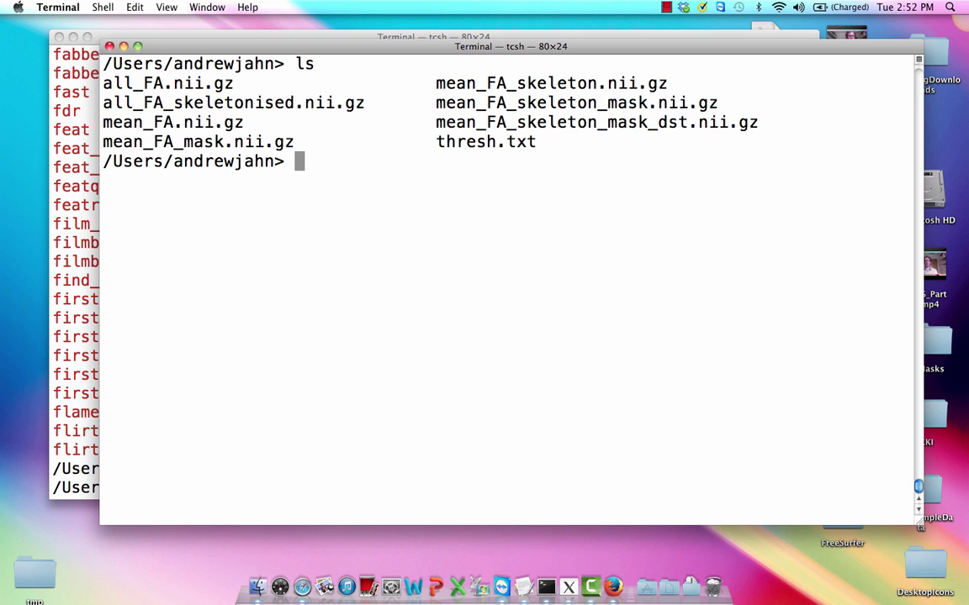
Launch glm_gui from the terminal to create a GLM design
{"action": "type", "text": "glm_gui"}
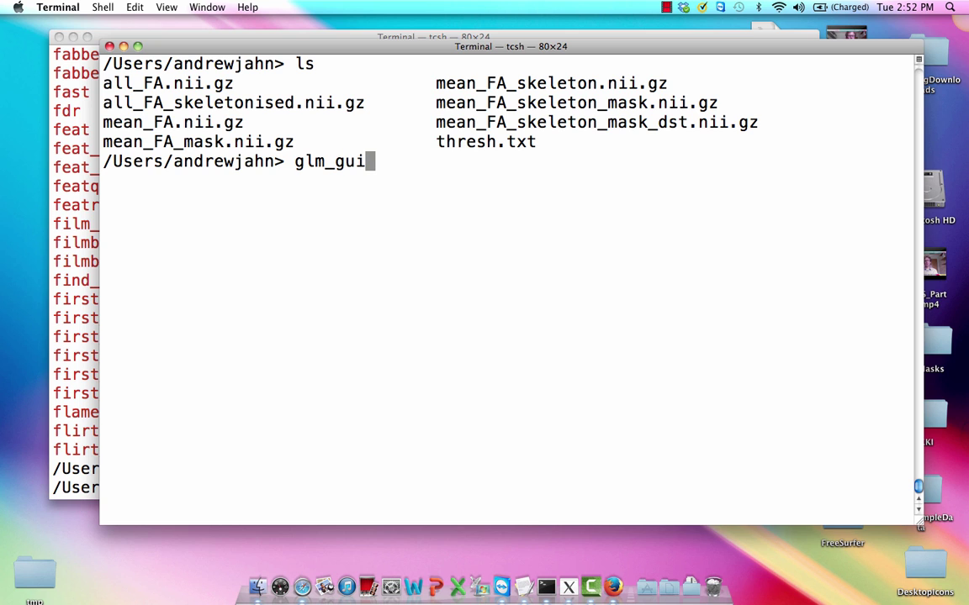
{"action": "key", "text": "Return"}
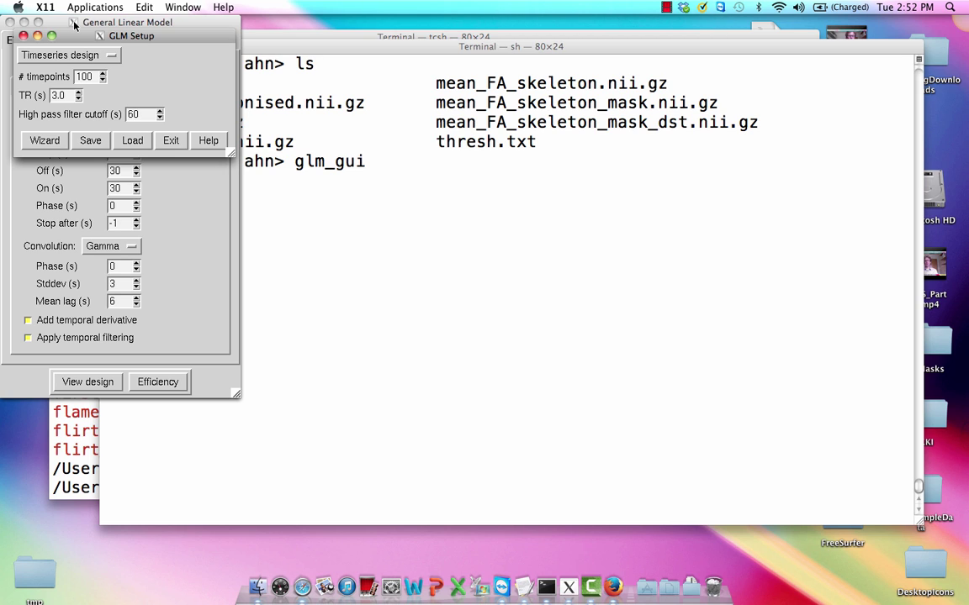
{"action": "left_click_drag", "start_coordinate": [74, 25], "coordinate": [375, 25]}
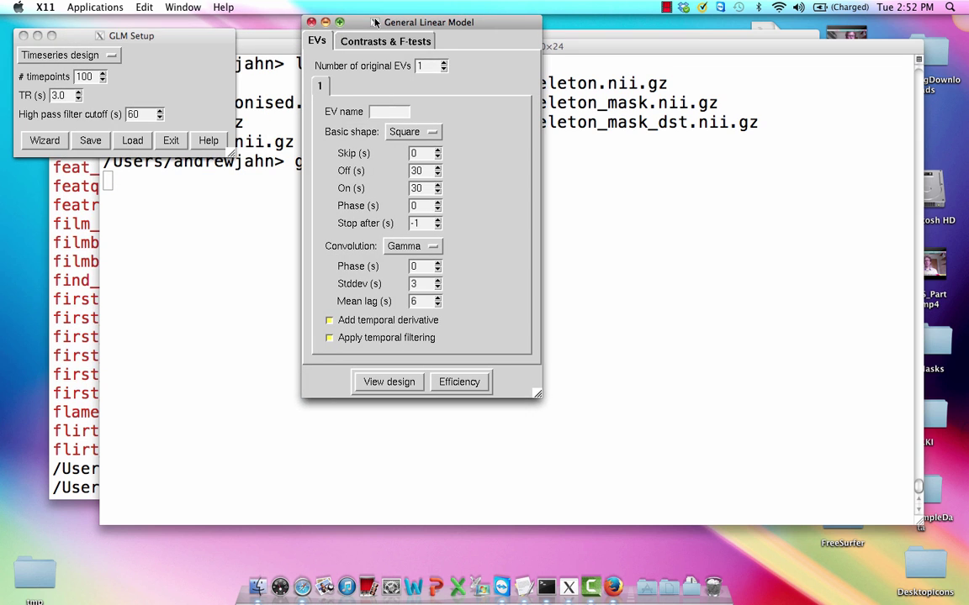
Set the design to 6 inputs with a Higher-level / non-timeseries design type
{"action": "double_click", "coordinate": [87, 77]}
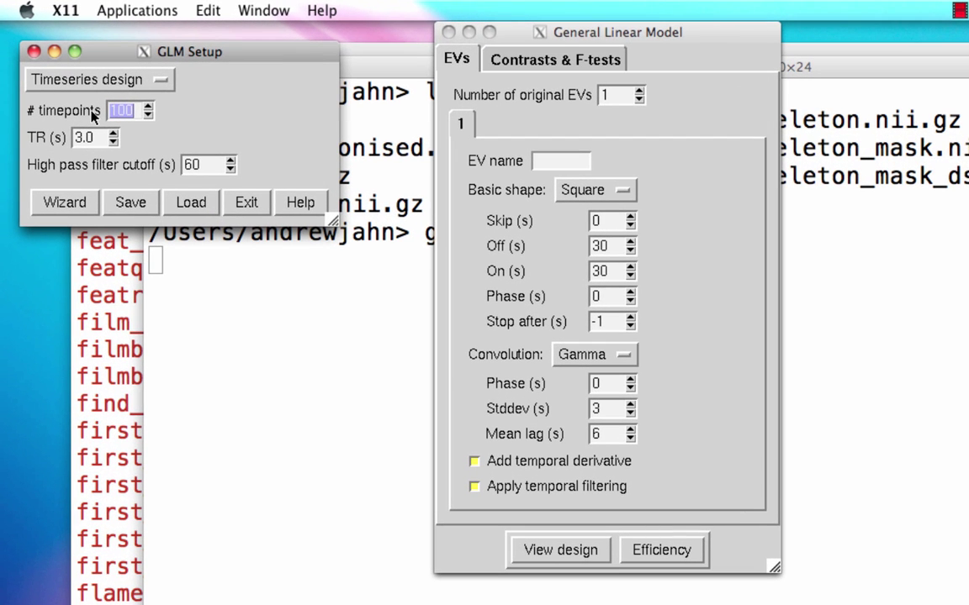
{"action": "type", "text": "6"}
{"action": "left_click", "coordinate": [120, 84]}
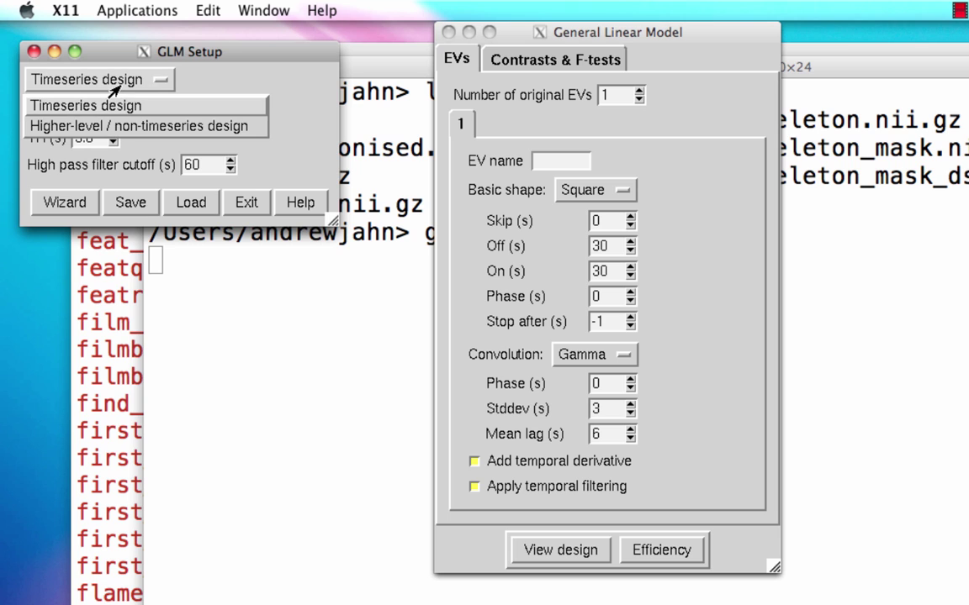
{"action": "left_click", "coordinate": [123, 134]}
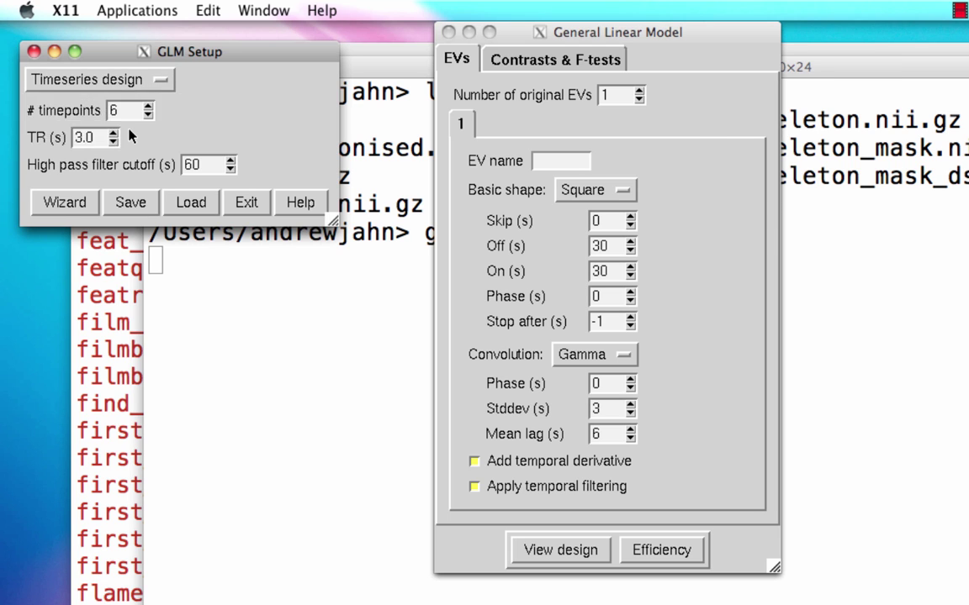
{"action": "left_click_drag", "start_coordinate": [135, 25], "coordinate": [461, 79]}
{"action": "left_click_drag", "start_coordinate": [250, 90], "coordinate": [269, 47]}
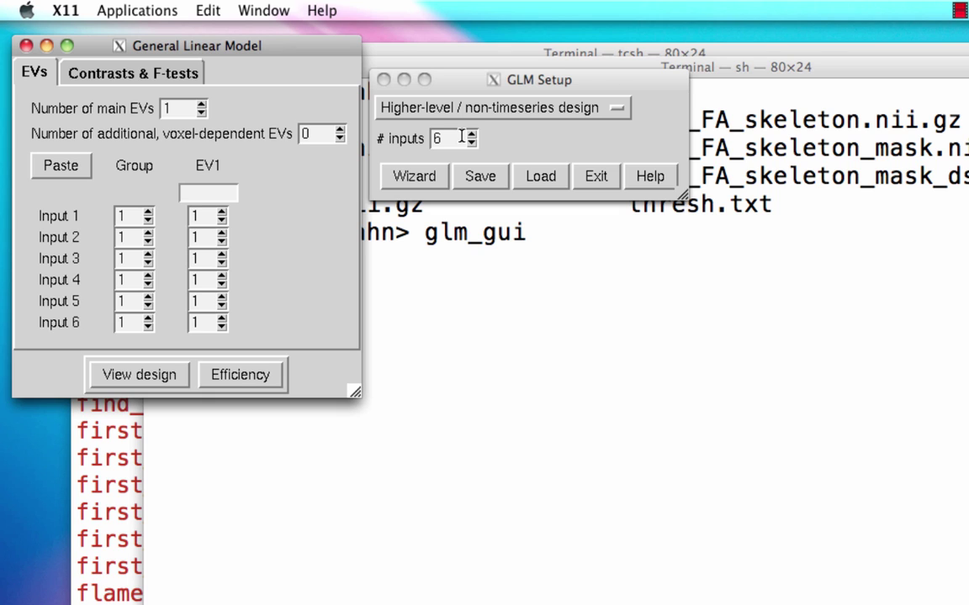
Use the Wizard to build an unpaired two-group design with 3 subjects in the first group
{"action": "left_click", "coordinate": [415, 185]}
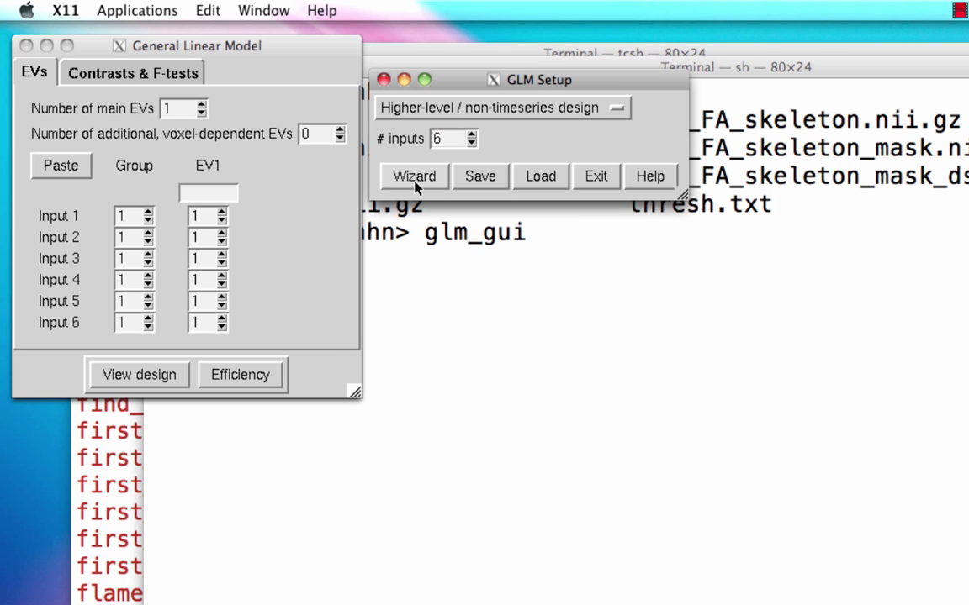
{"action": "left_click", "coordinate": [415, 178]}
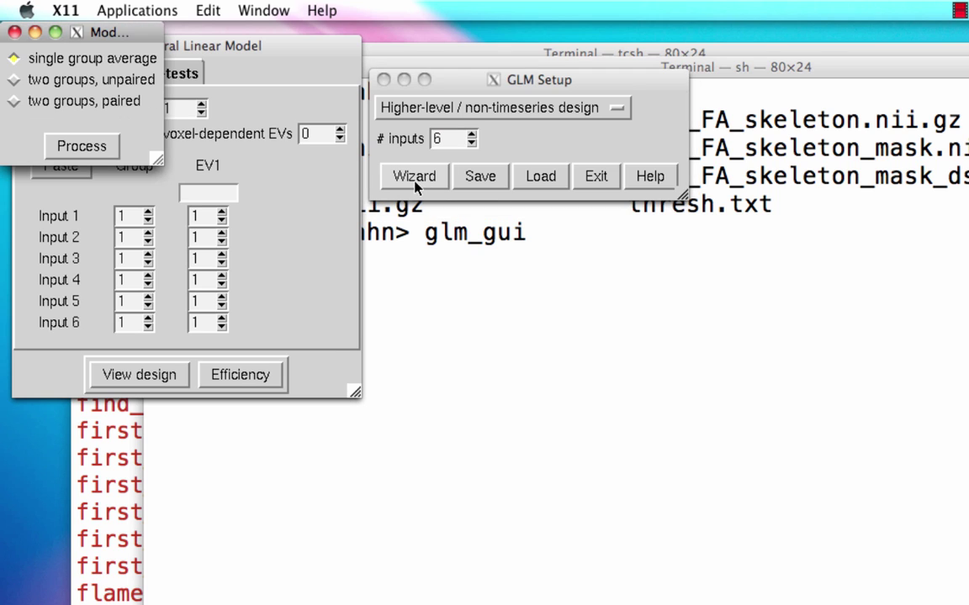
{"action": "left_click", "coordinate": [56, 82]}
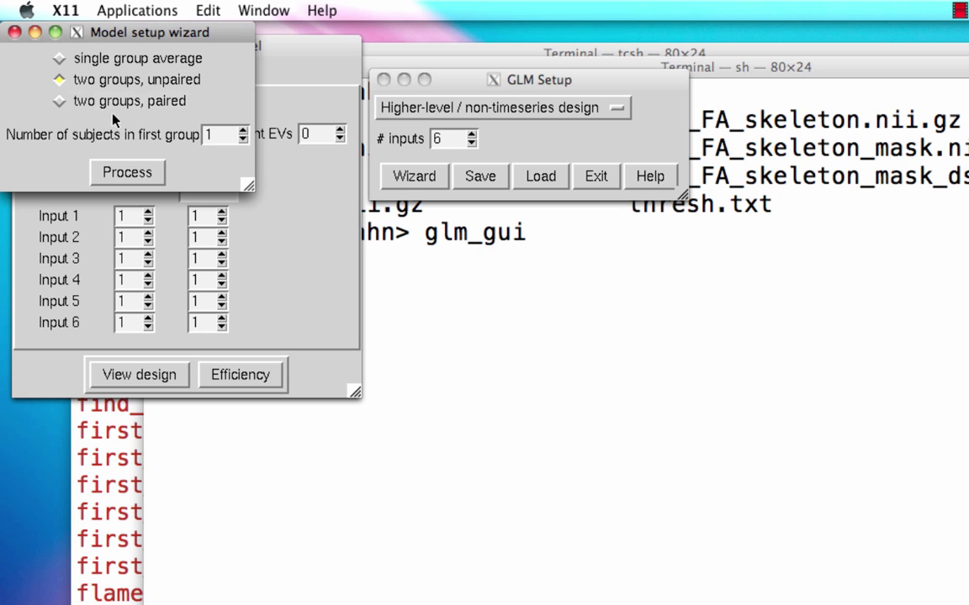
{"action": "left_click", "coordinate": [243, 132]}
{"action": "left_click", "coordinate": [243, 131]}
{"action": "left_click", "coordinate": [135, 172]}
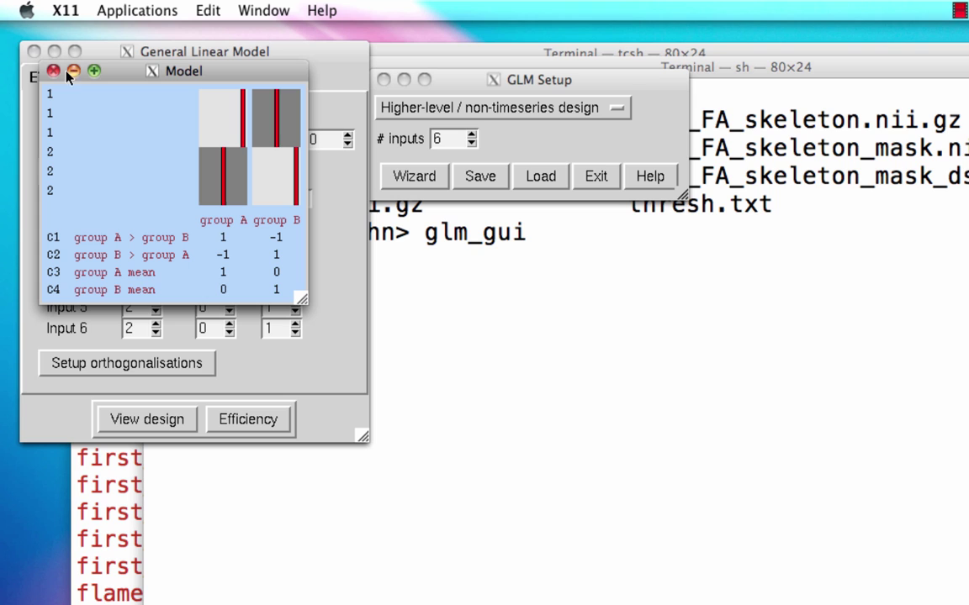
{"action": "left_click", "coordinate": [53, 72]}
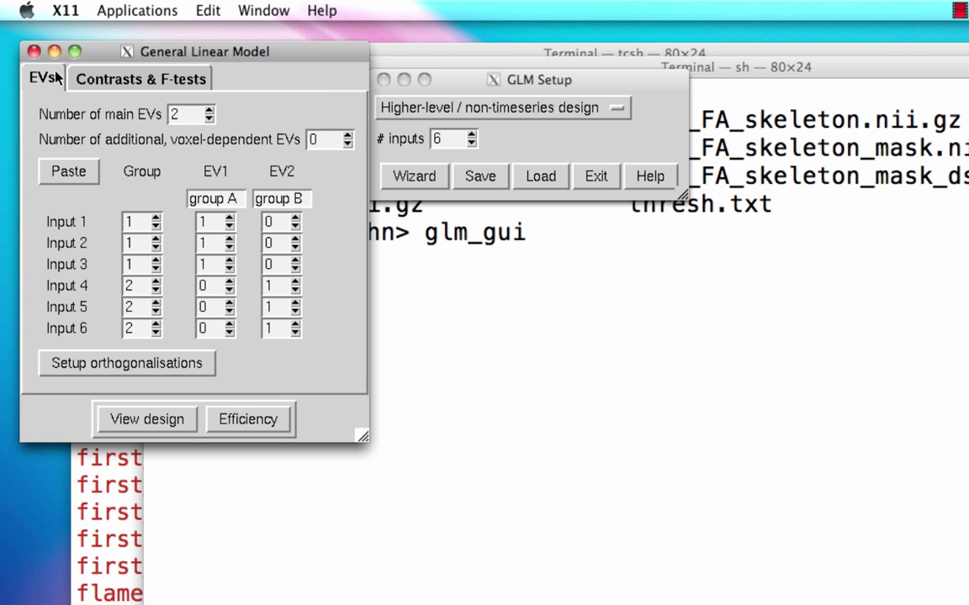
Reduce the contrasts from 4 to 2, keeping the two group-difference contrasts C1 and C2
{"action": "left_click", "coordinate": [152, 82]}
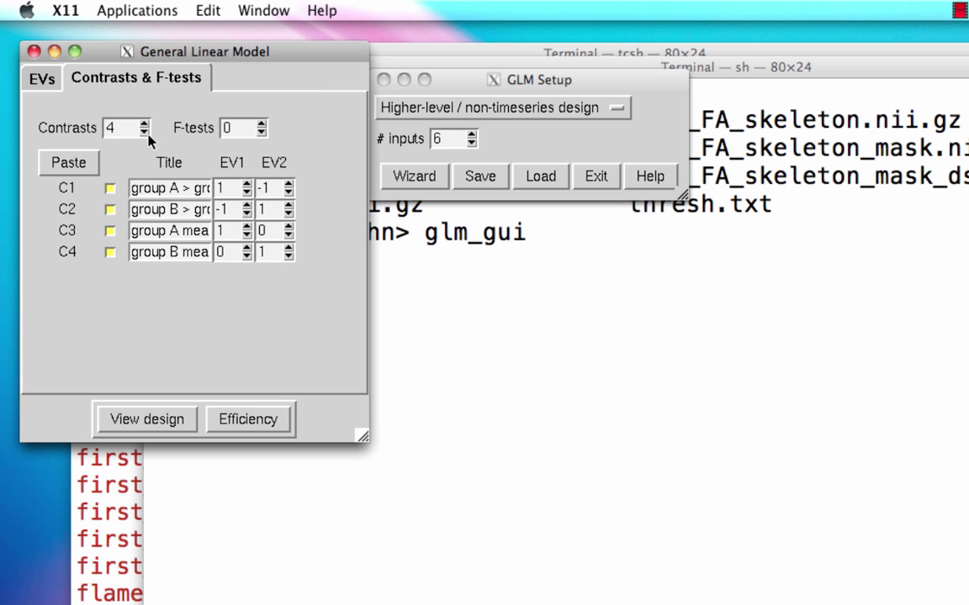
{"action": "left_click", "coordinate": [145, 132]}
{"action": "left_click", "coordinate": [145, 132]}
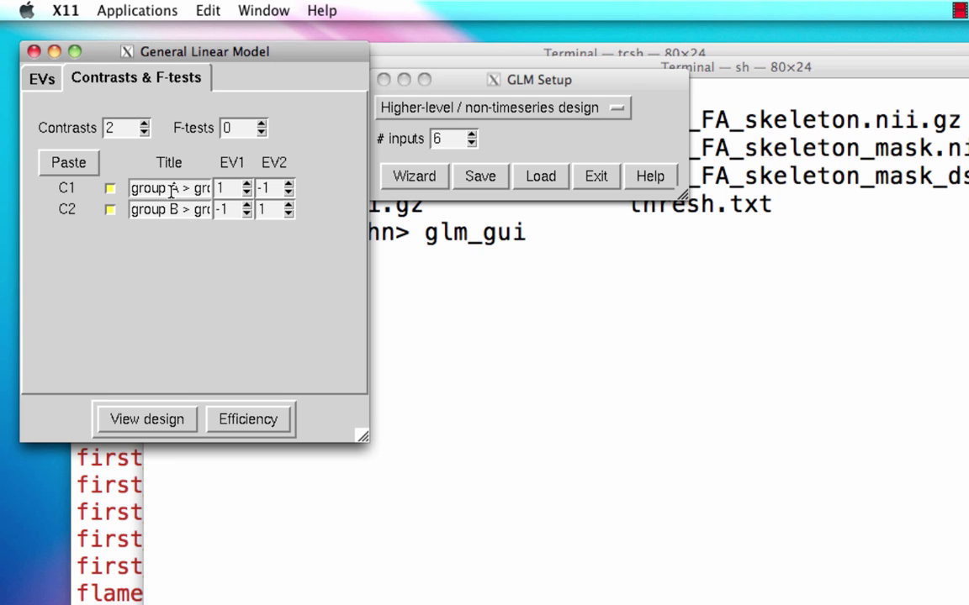
{"action": "left_click_drag", "start_coordinate": [132, 188], "coordinate": [272, 190]}
{"action": "left_click", "coordinate": [160, 188]}
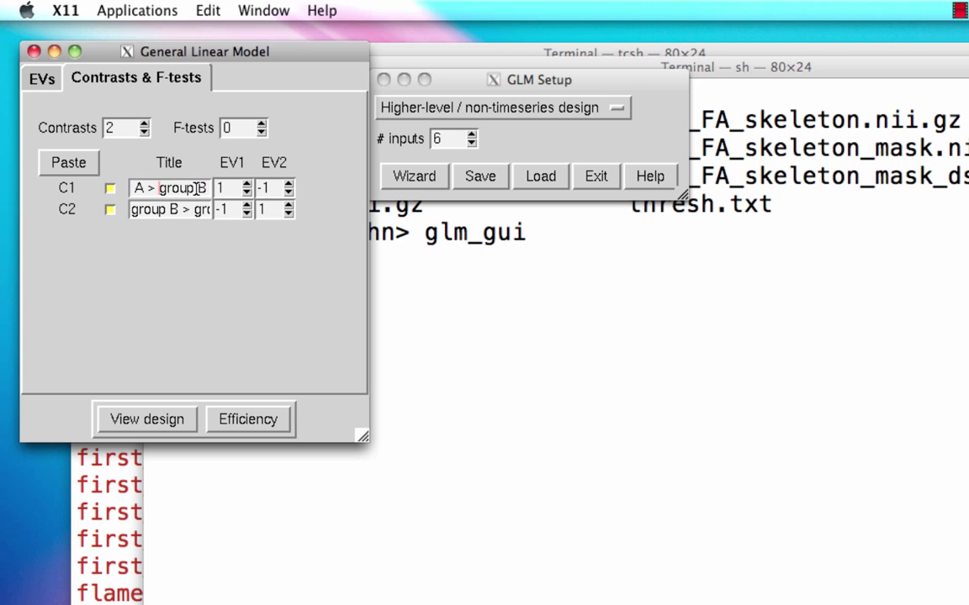
{"action": "left_click_drag", "start_coordinate": [190, 189], "coordinate": [285, 209]}
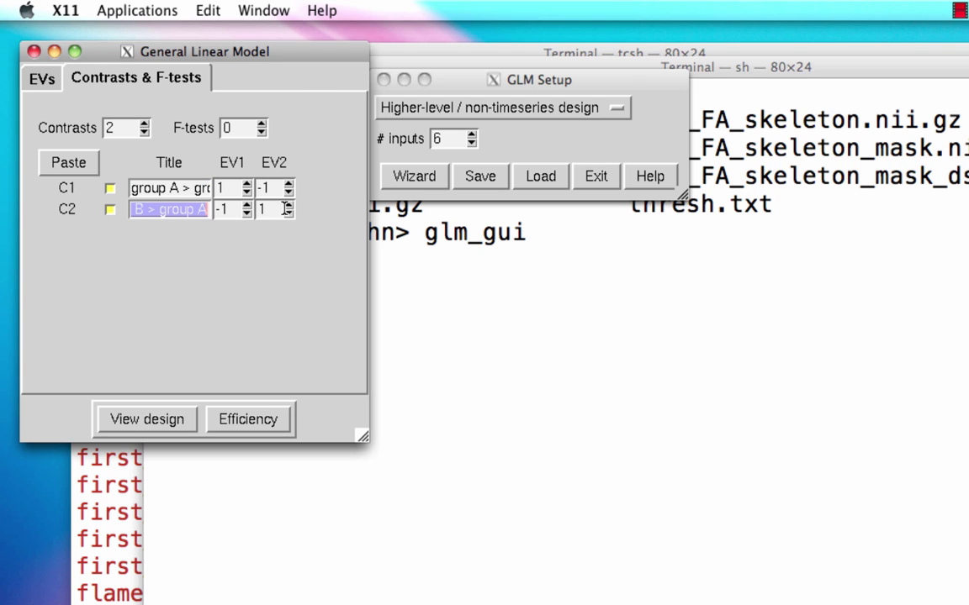
{"action": "left_click", "coordinate": [168, 208]}
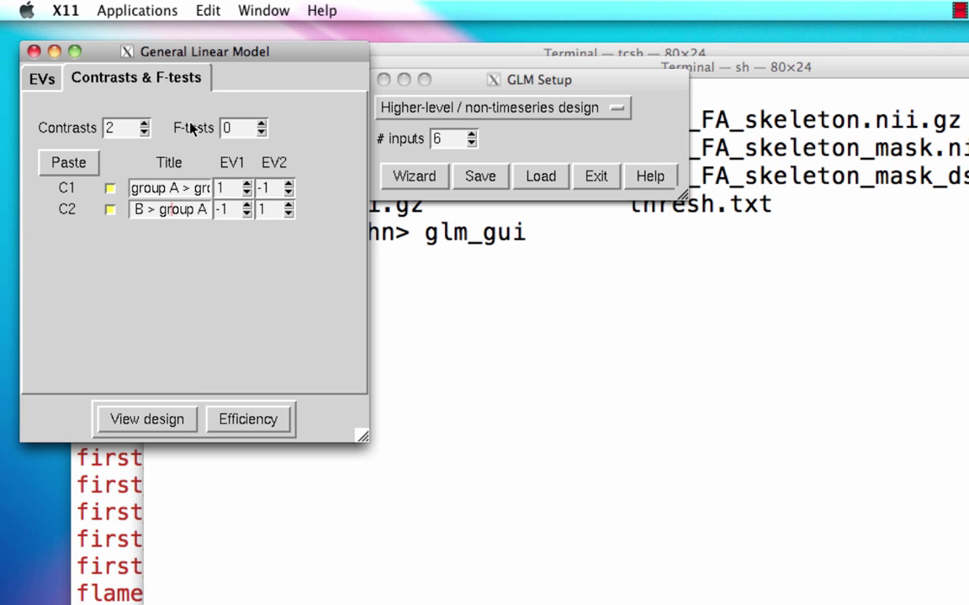
{"action": "left_click_drag", "start_coordinate": [463, 86], "coordinate": [473, 46]}
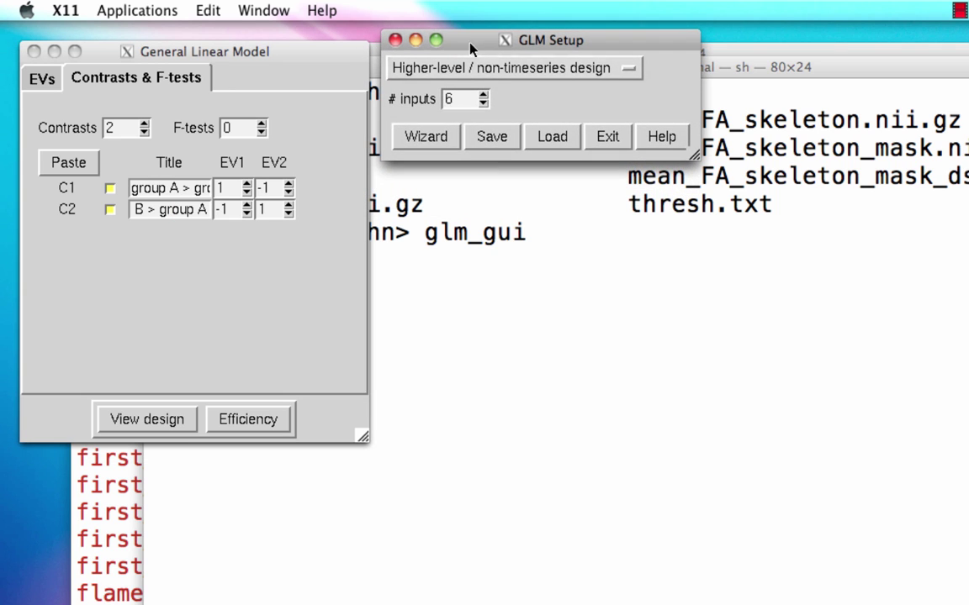
Save the setup as 'design' and close both GLM windows
{"action": "left_click", "coordinate": [492, 136]}
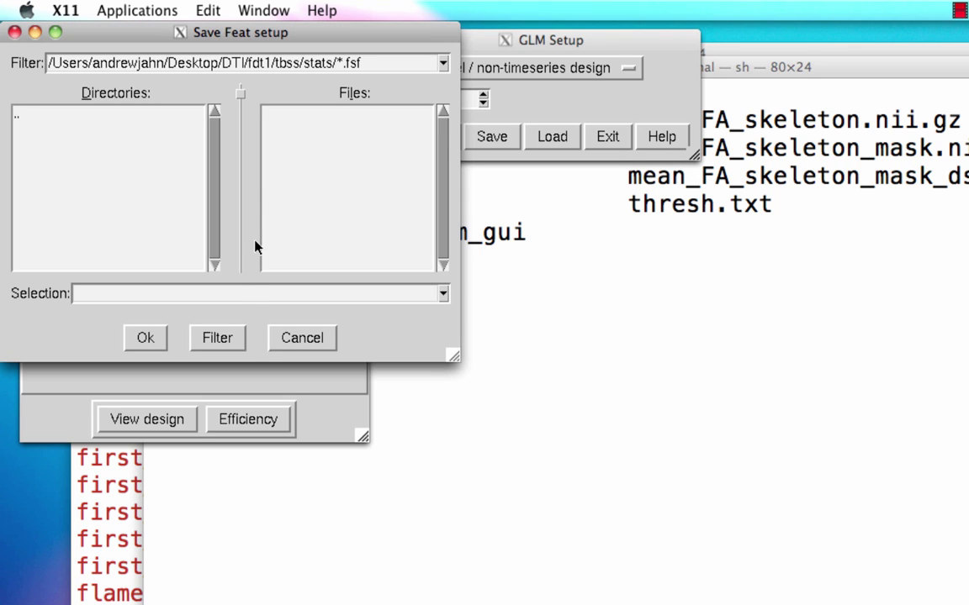
{"action": "left_click", "coordinate": [242, 293]}
{"action": "type", "text": "design"}
{"action": "key", "text": "Return"}
{"action": "left_click", "coordinate": [31, 47]}
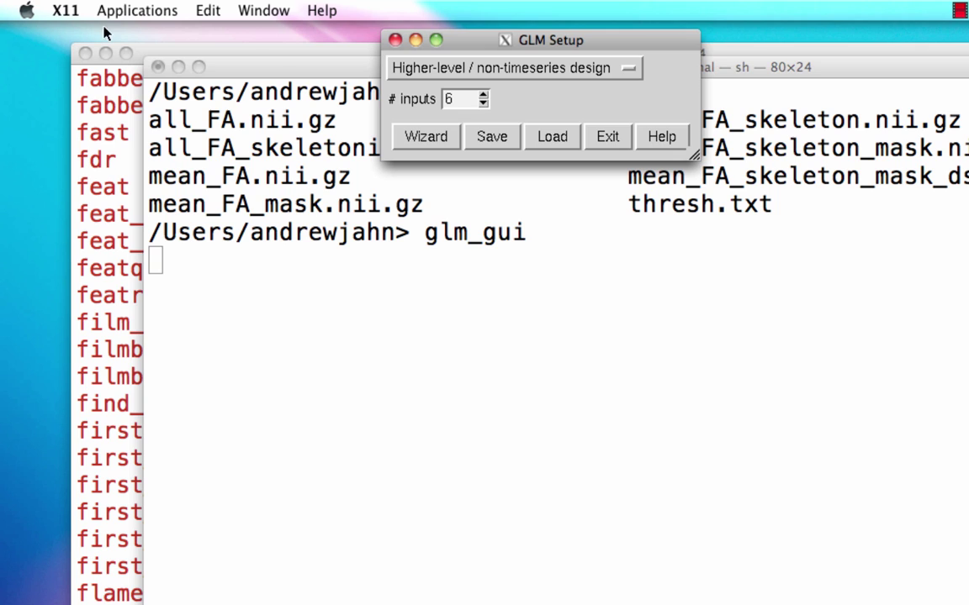
{"action": "left_click", "coordinate": [395, 40]}
List the folder to confirm the new design files exist
{"action": "left_click", "coordinate": [450, 264]}
{"action": "type", "text": "ls"}
{"action": "key", "text": "Return"}
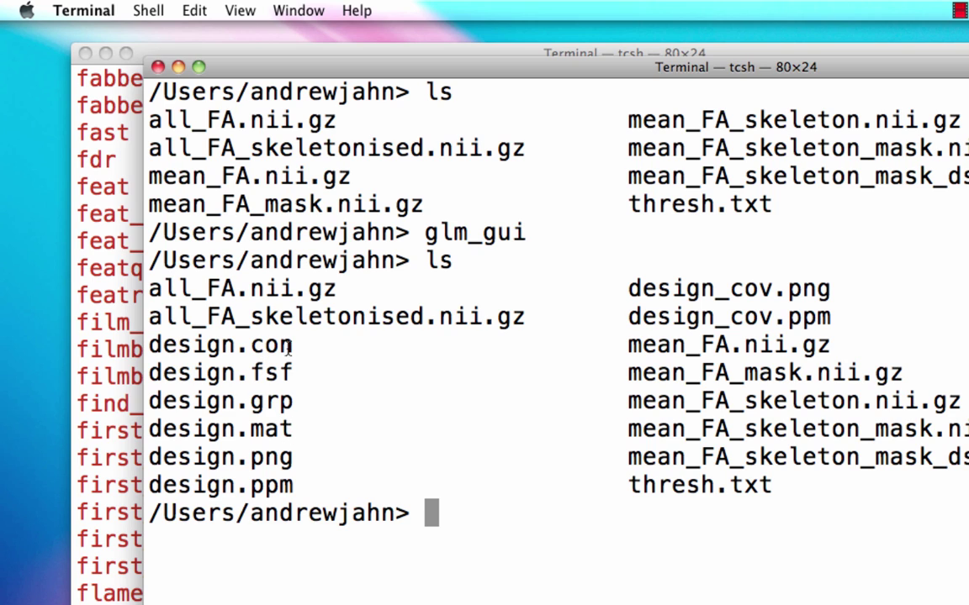
Run randomise on all_FA_skeletonised with mask mean_FA_skeleton, design.mat, design.con and cluster threshold 1.5
{"action": "type", "text": "rab"}
{"action": "key", "text": "BackSpace"}
{"action": "type", "text": "ndomis"}
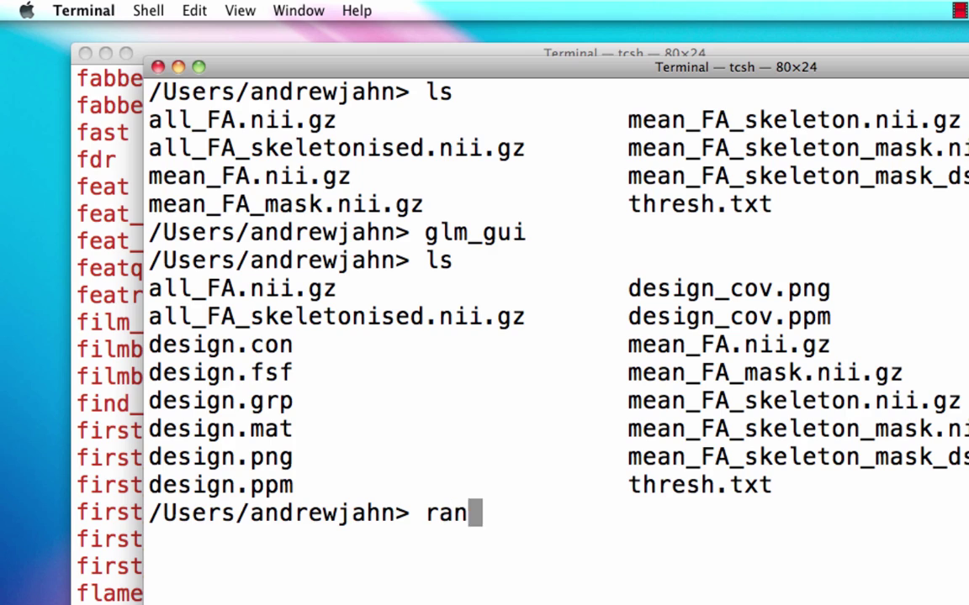
{"action": "type", "text": "e "}
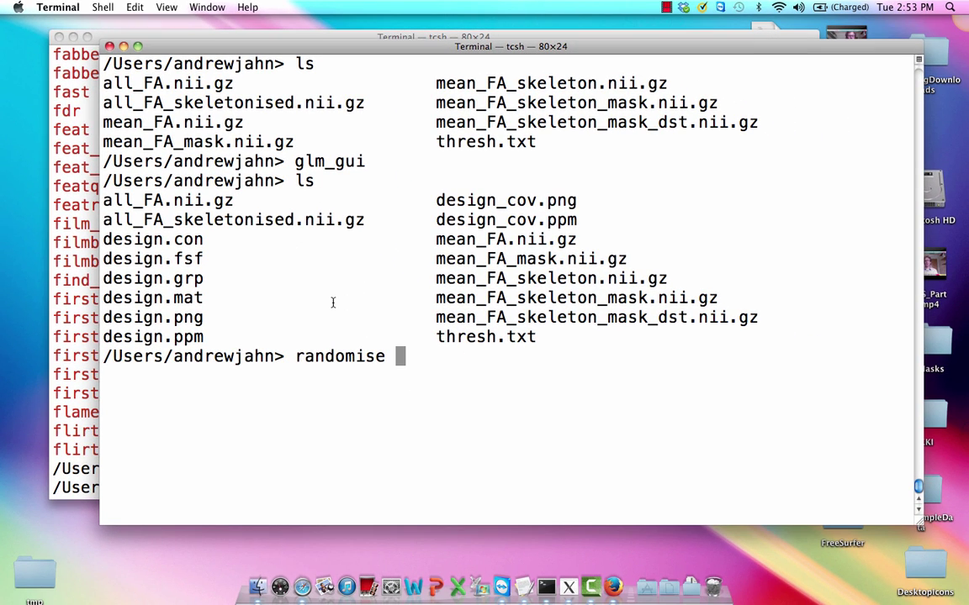
{"action": "type", "text": "-i all_"}
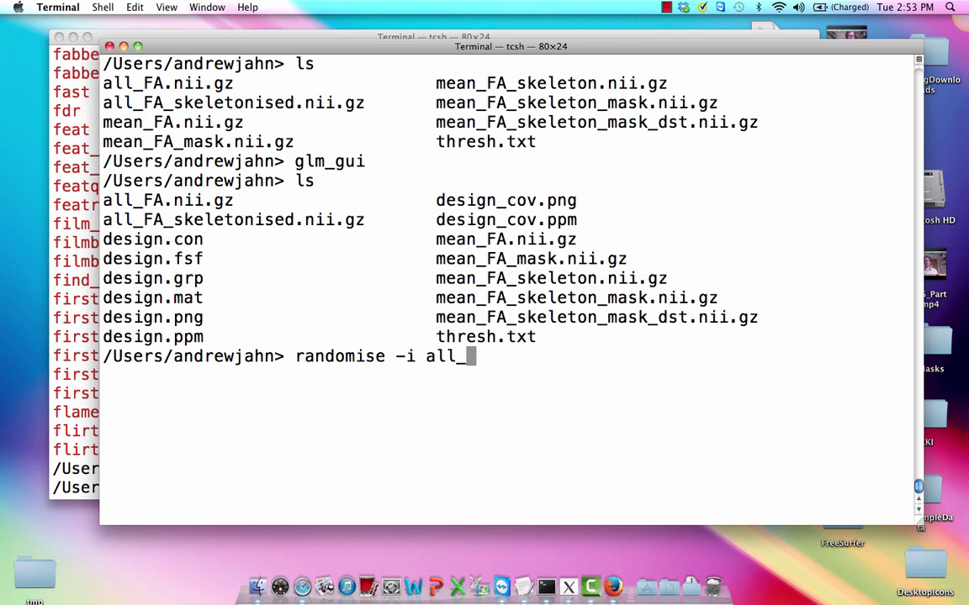
{"action": "type", "text": "FA_skel"}
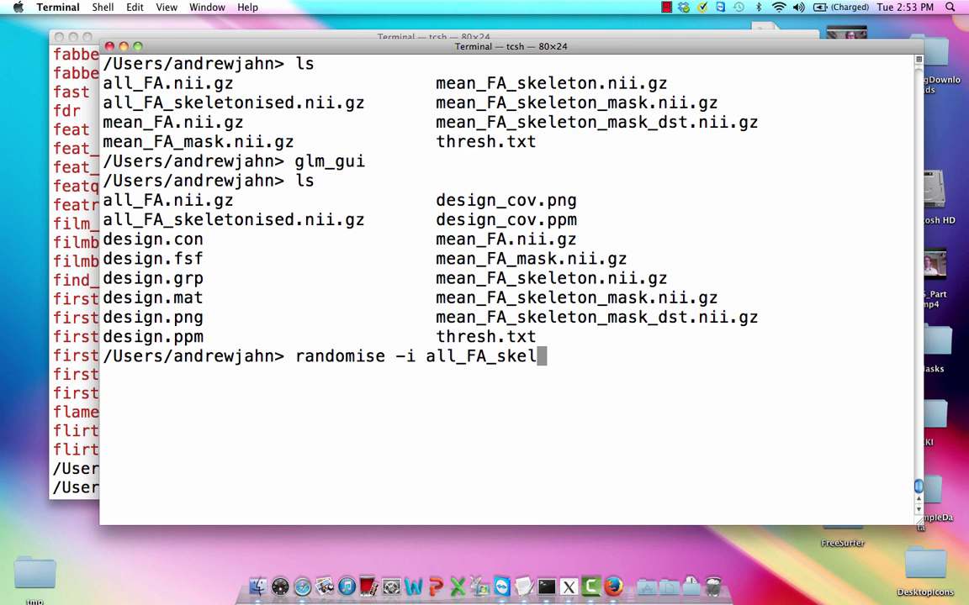
{"action": "key", "text": "Tab"}
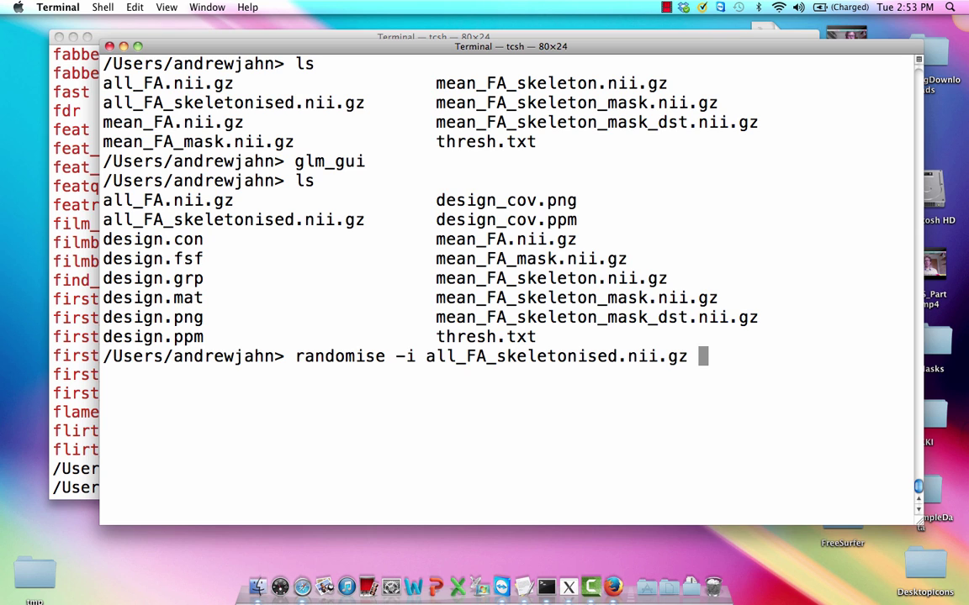
{"action": "type", "text": "-o tbss"}
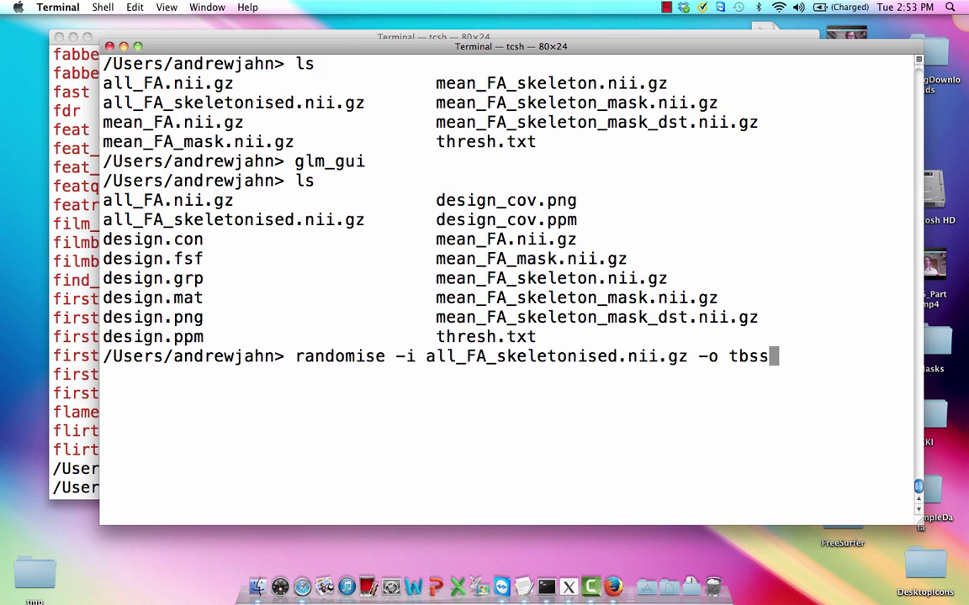
{"action": "type", "text": " -m mean_FA_sks"}
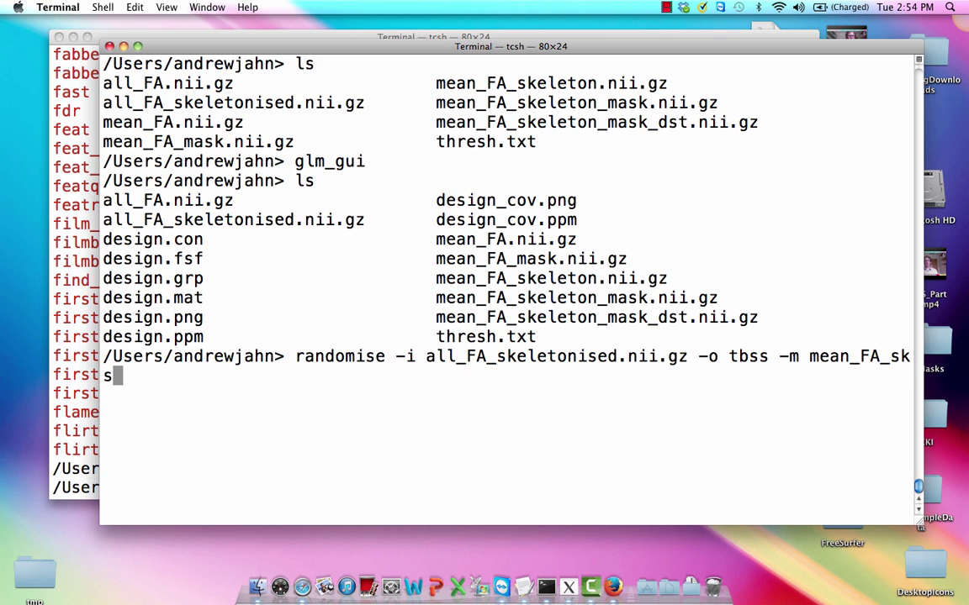
{"action": "key", "text": "BackSpace"}
{"action": "type", "text": "eleton"}
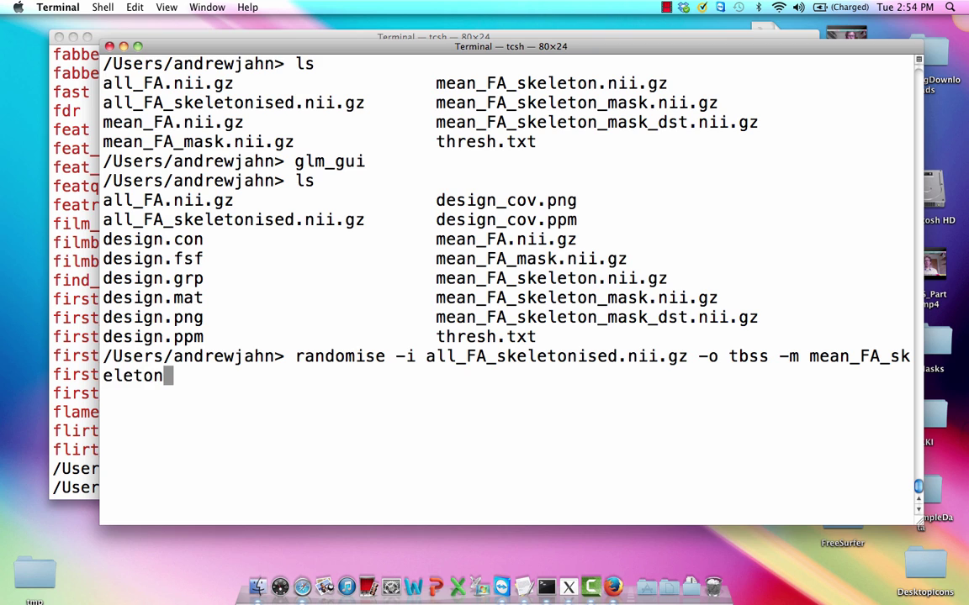
{"action": "type", "text": " -des"}
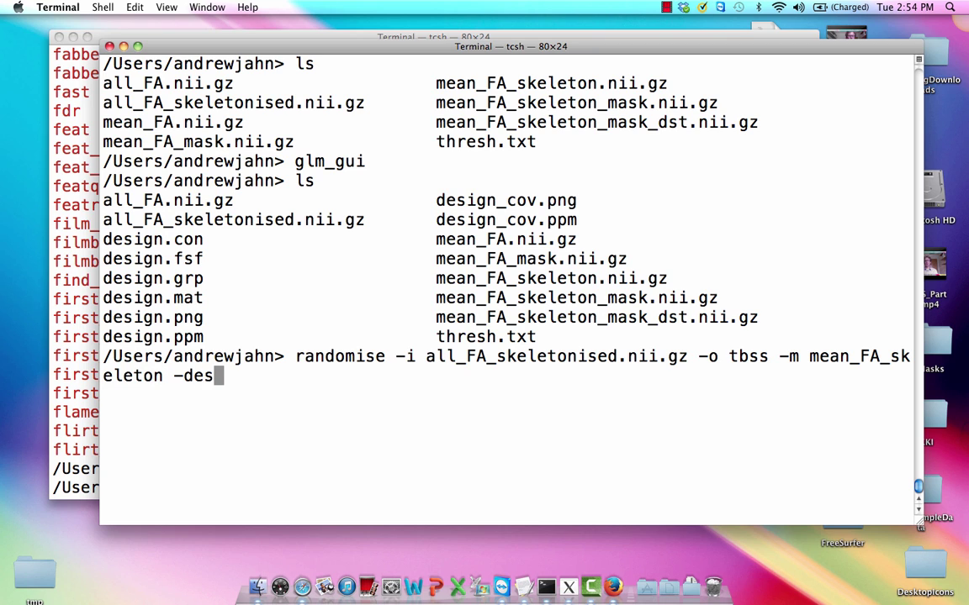
{"action": "key", "text": "BackSpace"}
{"action": "key", "text": "BackSpace"}
{"action": "type", "text": "design"}
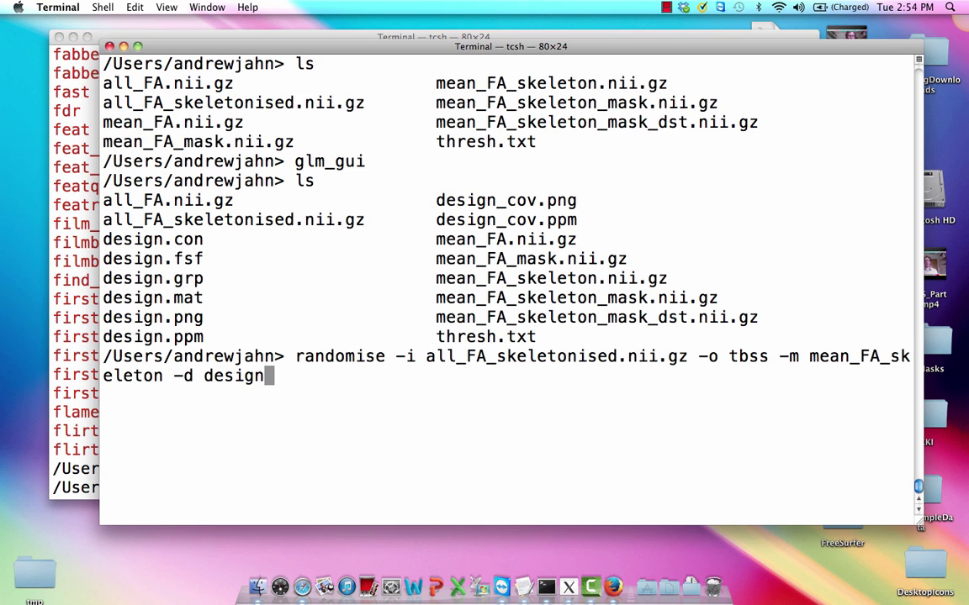
{"action": "type", "text": ".mat -t"}
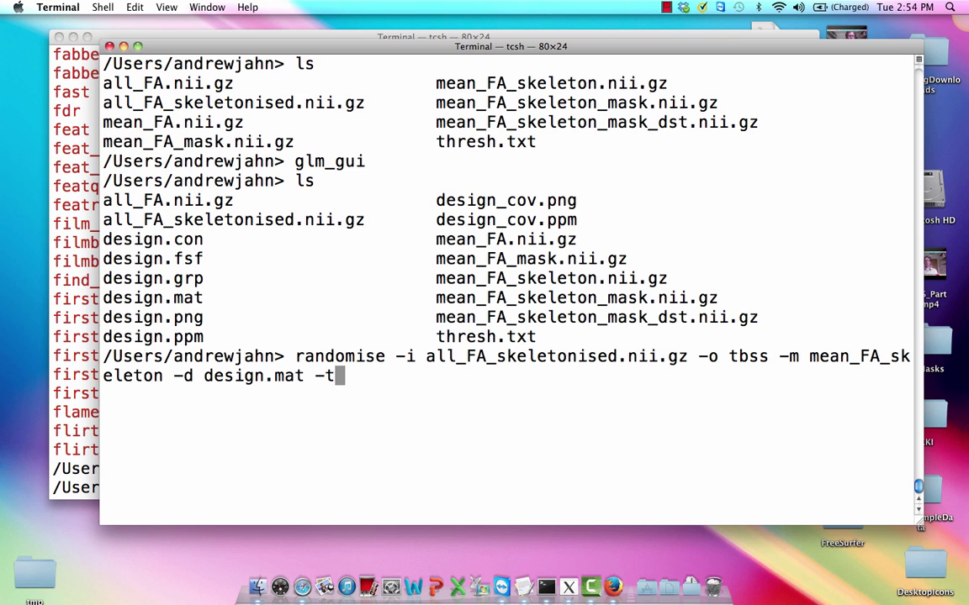
{"action": "type", "text": " design.c"}
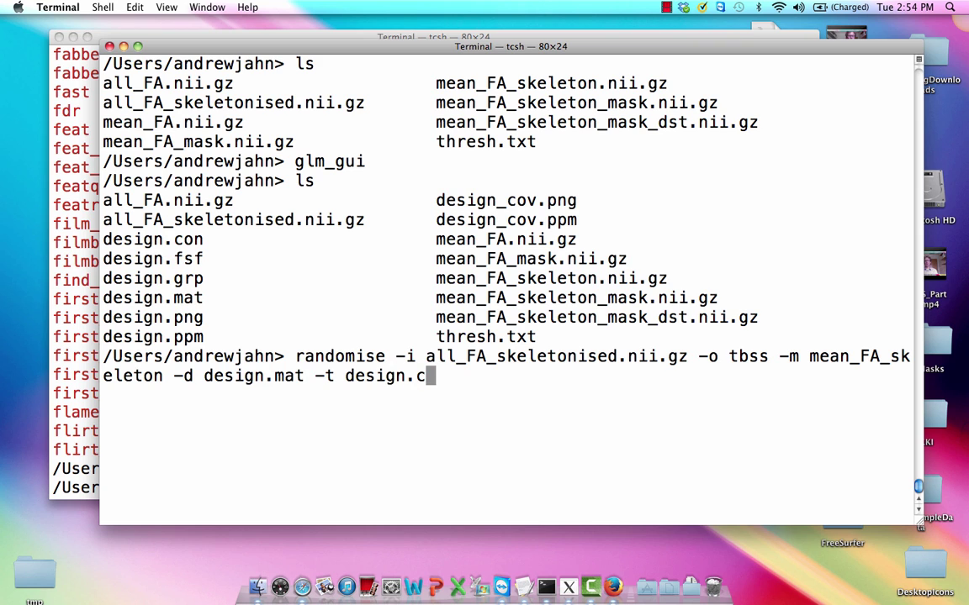
{"action": "type", "text": "on -"}
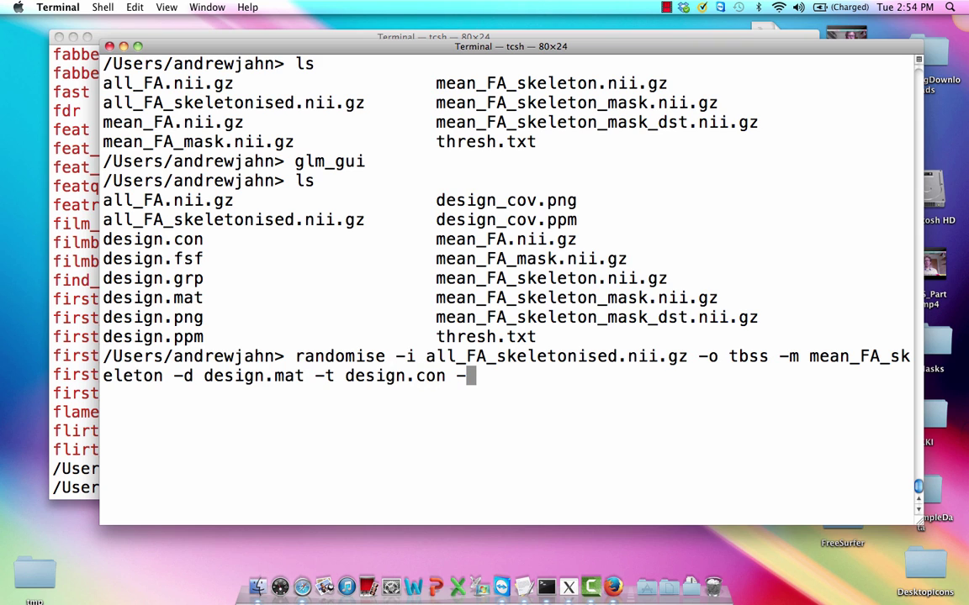
{"action": "type", "text": "c"}
{"action": "type", "text": "1.5"}
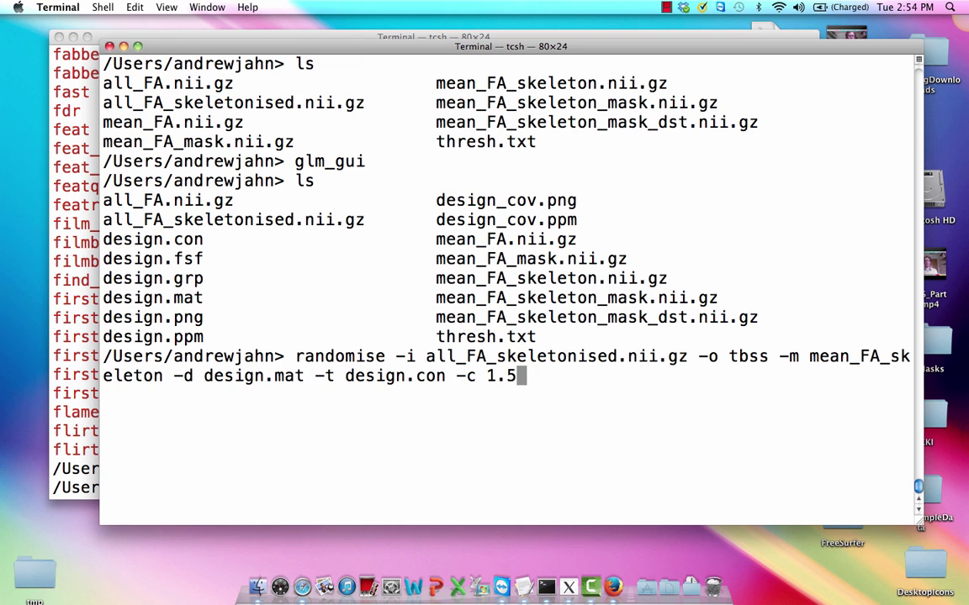
{"action": "key", "text": "Return"}
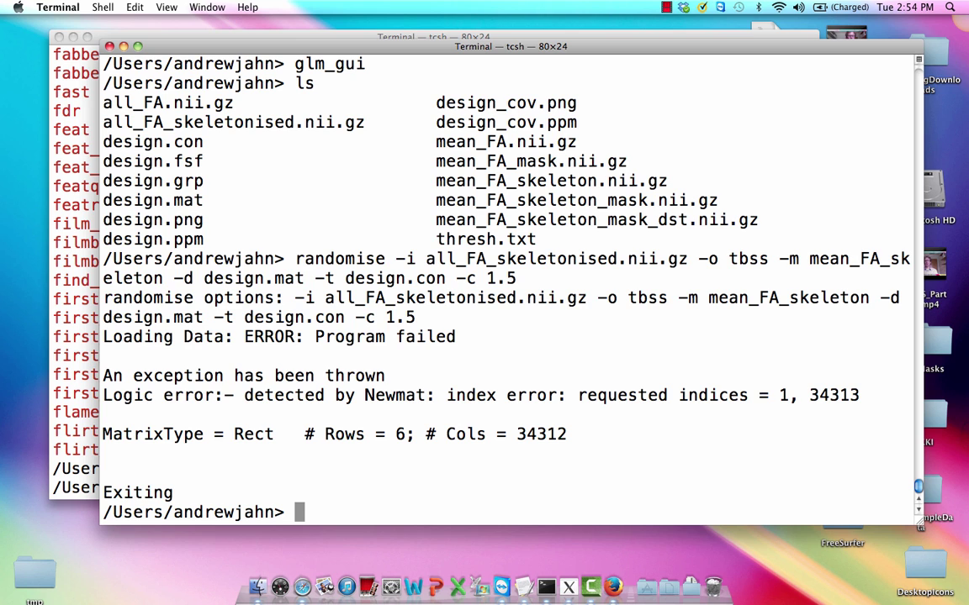
Rerun the randomise command using the mean_FA_skeleton_mask file as the mask
{"action": "key", "text": "Up"}
{"action": "key", "text": "Left"}
{"action": "key", "text": "Left"}
{"action": "key", "text": "Left"}
{"action": "key", "text": "Left"}
{"action": "key", "text": "Left"}
{"action": "key", "text": "Left"}
{"action": "key", "text": "Left"}
{"action": "key", "text": "Left"}
{"action": "key", "text": "Left"}
{"action": "key", "text": "Left"}
{"action": "key", "text": "Left"}
{"action": "key", "text": "Left"}
{"action": "key", "text": "Left"}
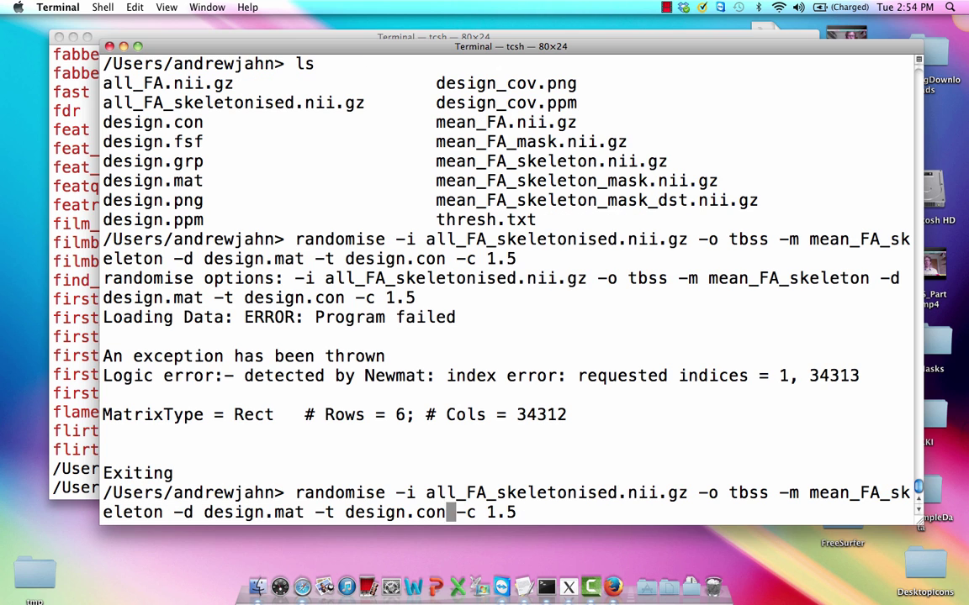
{"action": "key", "text": "Left"}
{"action": "key", "text": "Left"}
{"action": "key", "text": "Left"}
{"action": "key", "text": "Left"}
{"action": "key", "text": "Left"}
{"action": "key", "text": "Left"}
{"action": "key", "text": "Left"}
{"action": "key", "text": "Left"}
{"action": "key", "text": "Left"}
{"action": "key", "text": "Left"}
{"action": "key", "text": "Left"}
{"action": "key", "text": "Left"}
{"action": "key", "text": "Left"}
{"action": "key", "text": "Left"}
{"action": "key", "text": "Left"}
{"action": "key", "text": "Left"}
{"action": "key", "text": "Left"}
{"action": "key", "text": "Left"}
{"action": "key", "text": "Left"}
{"action": "key", "text": "Left"}
{"action": "type", "text": "_mask"}
{"action": "key", "text": "Return"}
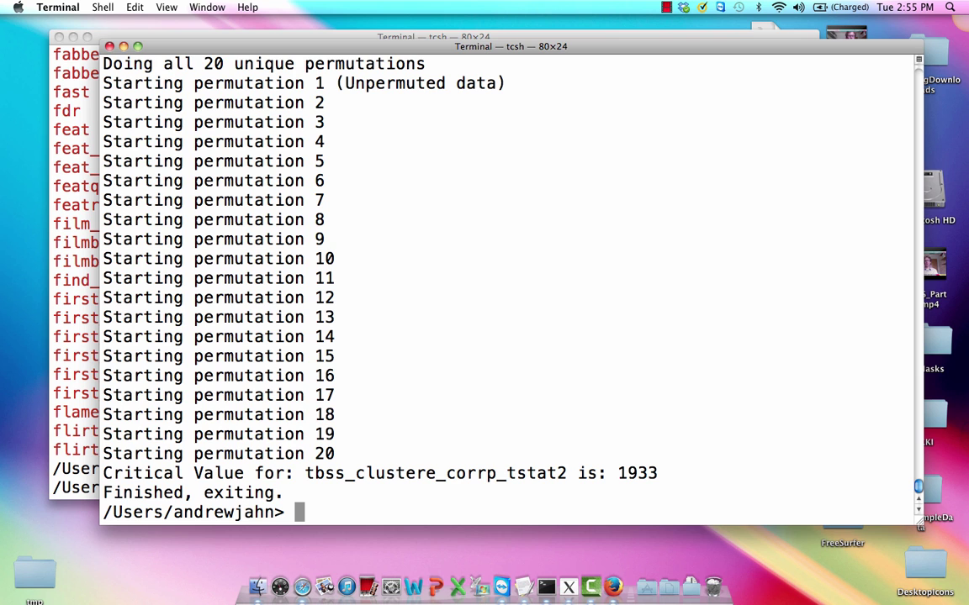
List the folder to find the tbss_clustere_corrp_tstat1 output, then type tbss_fill at the prompt
{"action": "type", "text": "ls"}
{"action": "key", "text": "Return"}
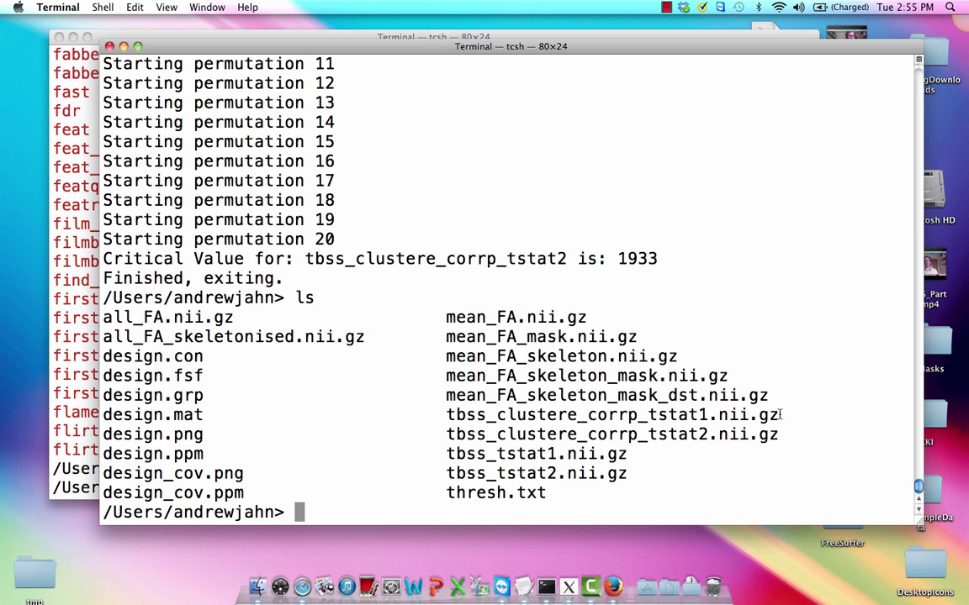
{"action": "left_click_drag", "start_coordinate": [780, 414], "coordinate": [448, 418]}
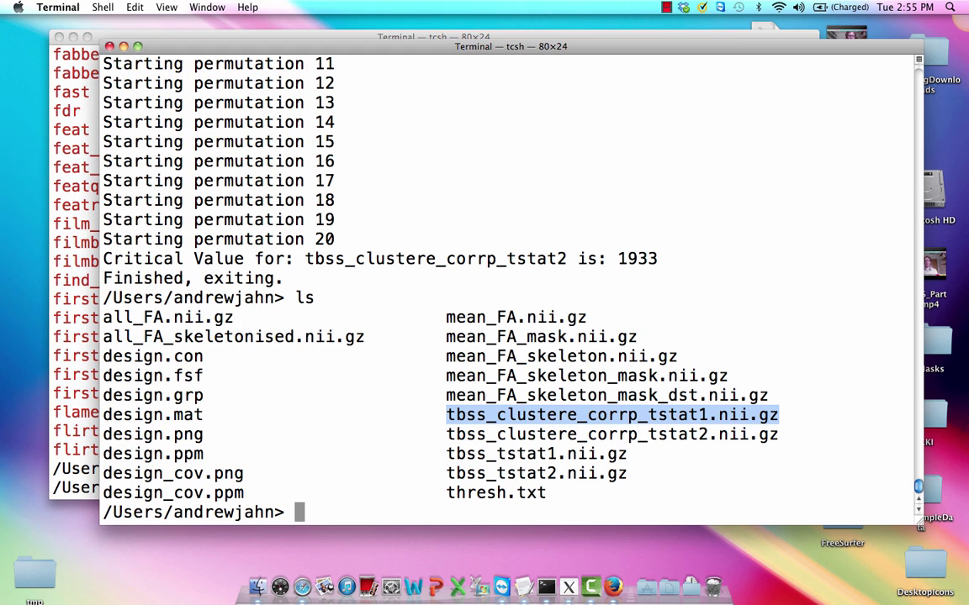
{"action": "type", "text": "tbss_fill"}
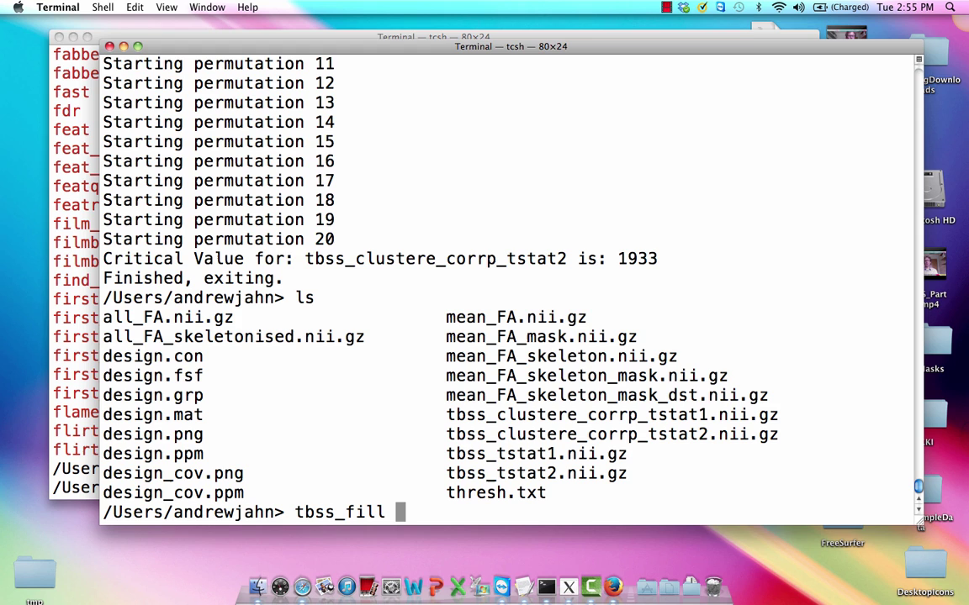
Run tbss_fill on tbss_clustere_corrp_tstat1 at 0.949 with mean_FA, outputting tbss_clusterte_corrp_tstat1_filled
{"action": "type", "text": "tbss_c"}
{"action": "key", "text": "Tab"}
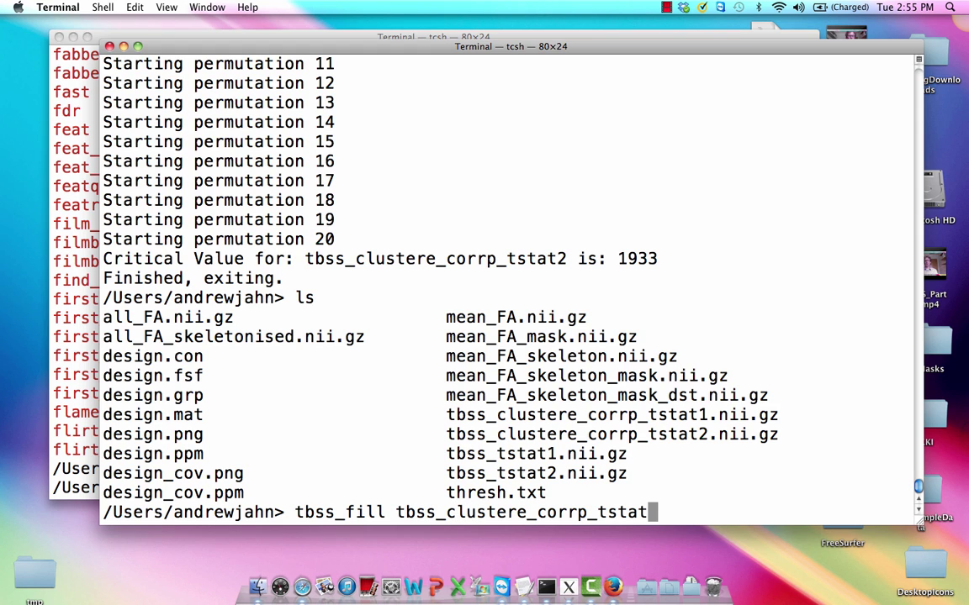
{"action": "type", "text": "1 0.949"}
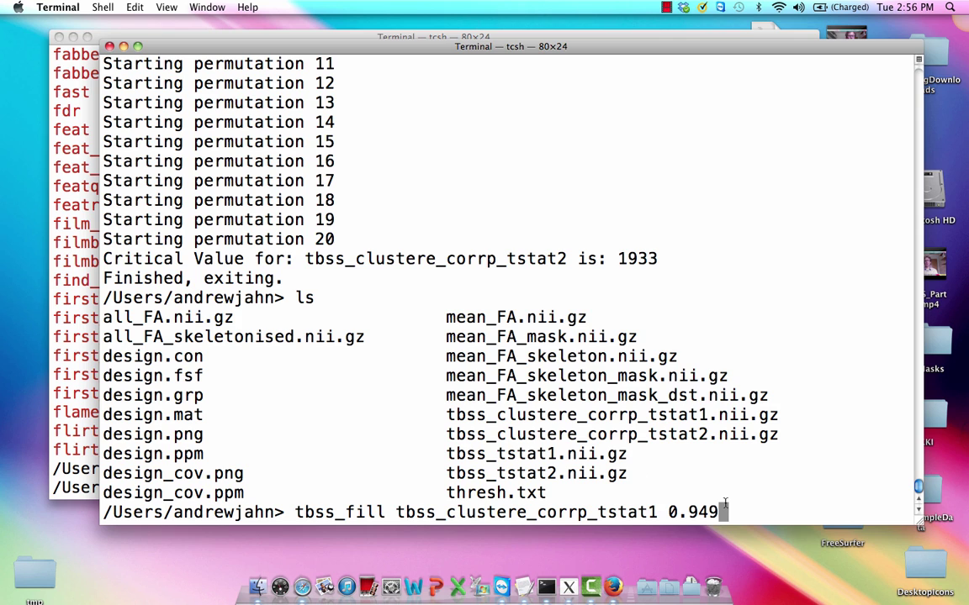
{"action": "left_click_drag", "start_coordinate": [723, 512], "coordinate": [666, 512]}
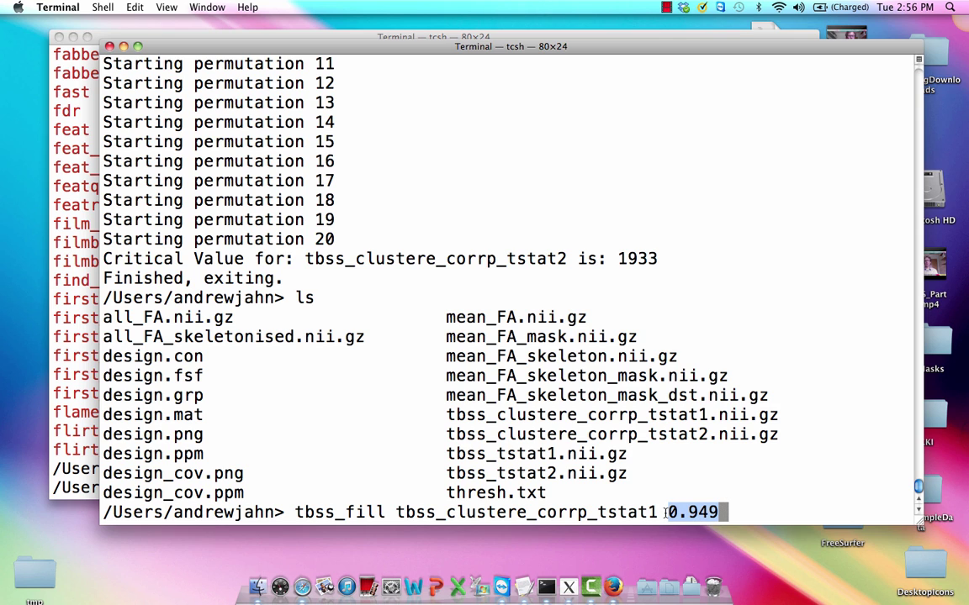
{"action": "left_click", "coordinate": [758, 512]}
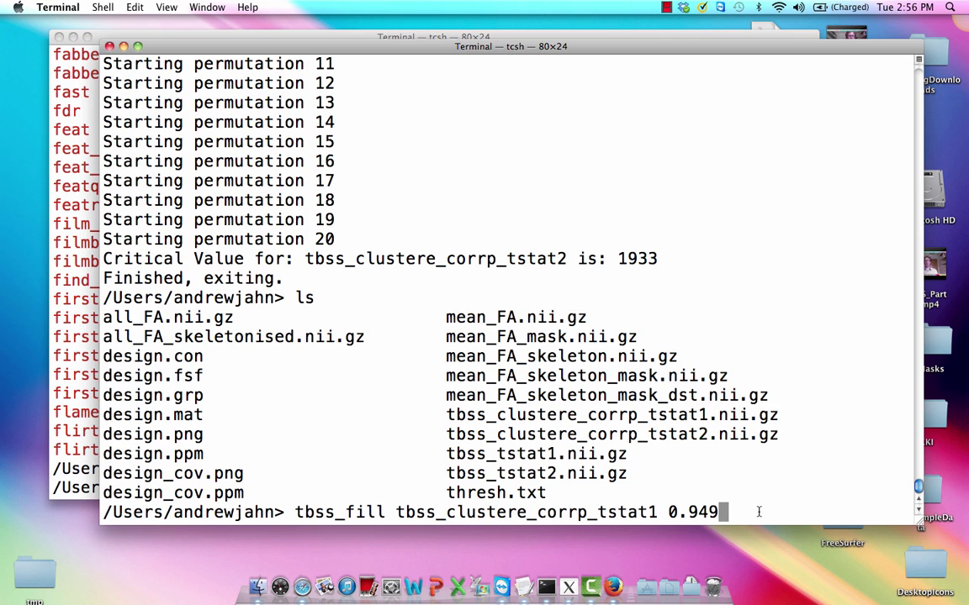
{"action": "type", "text": "mean_FA"}
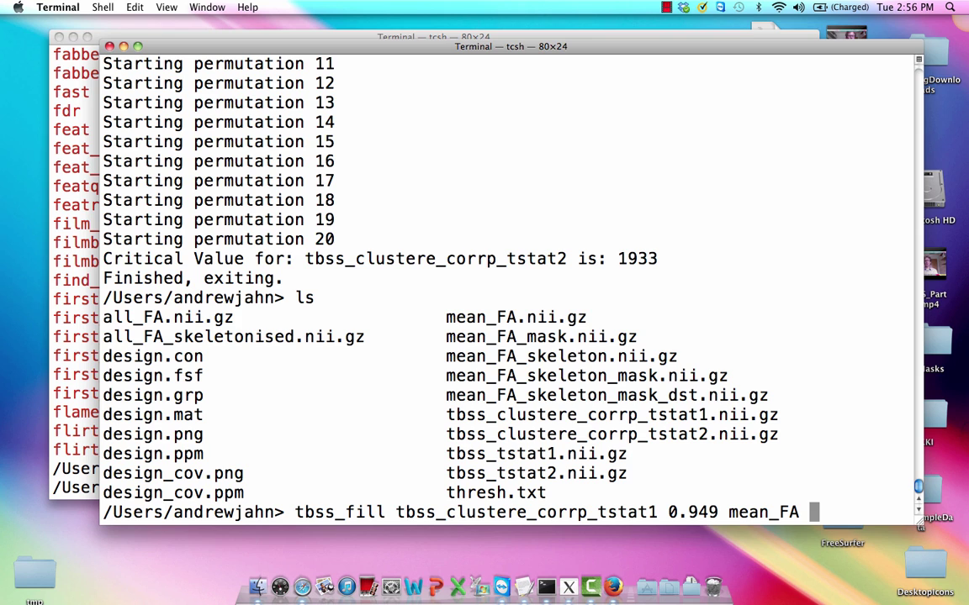
{"action": "type", "text": " tbss_"}
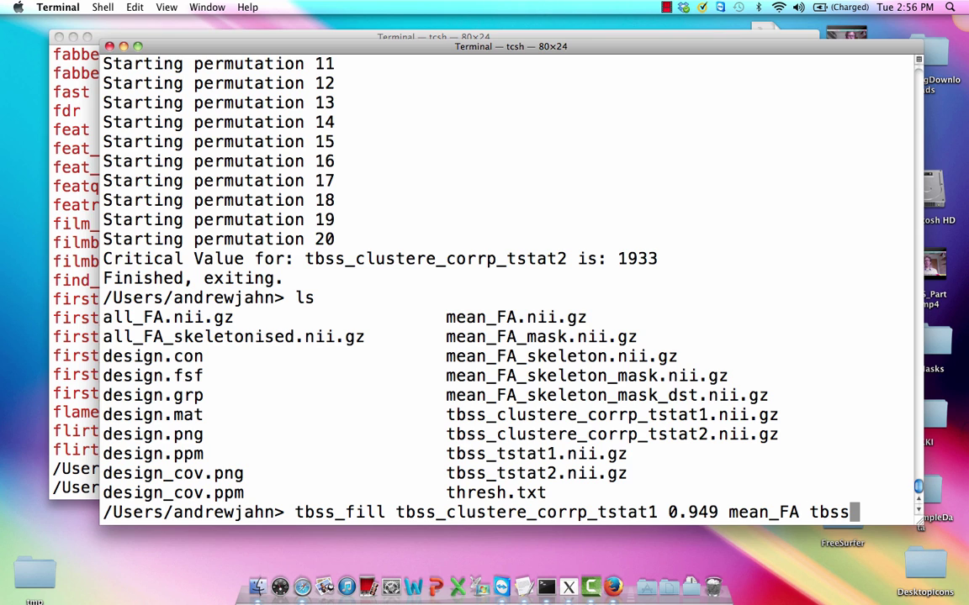
{"action": "type", "text": "b"}
{"action": "key", "text": "BackSpace"}
{"action": "type", "text": "clusterte_c"}
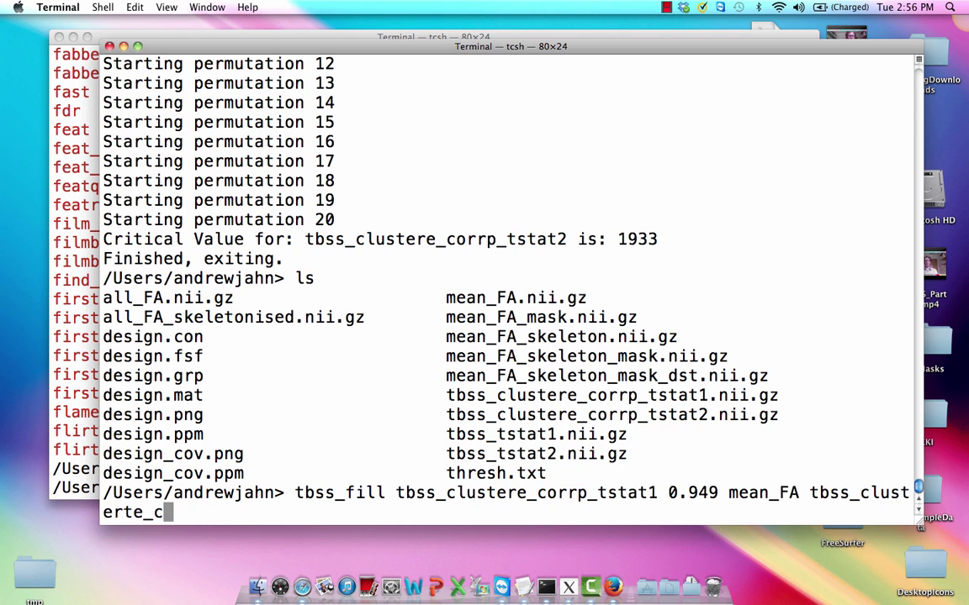
{"action": "type", "text": "orrp_t"}
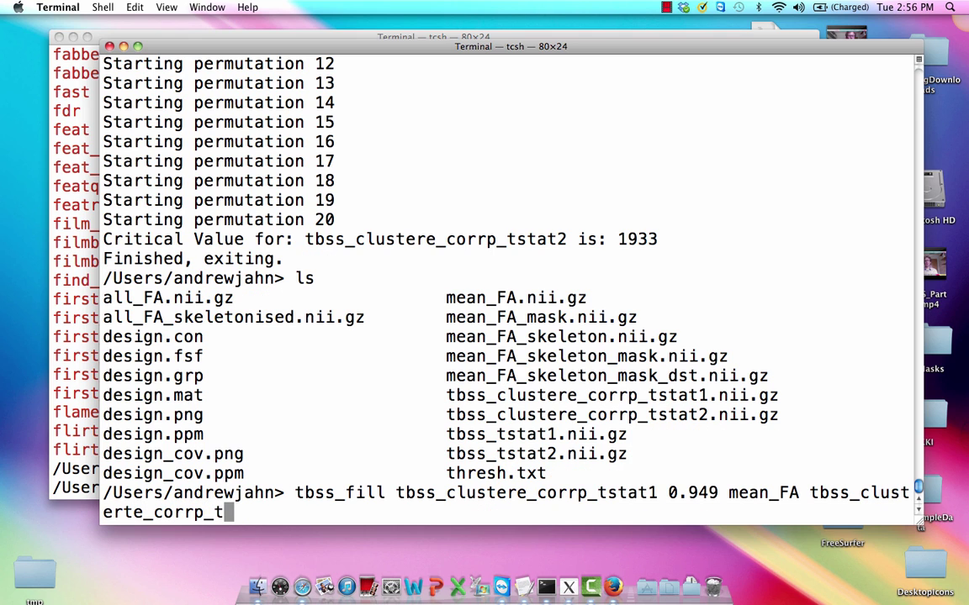
{"action": "type", "text": "stat1_fil"}
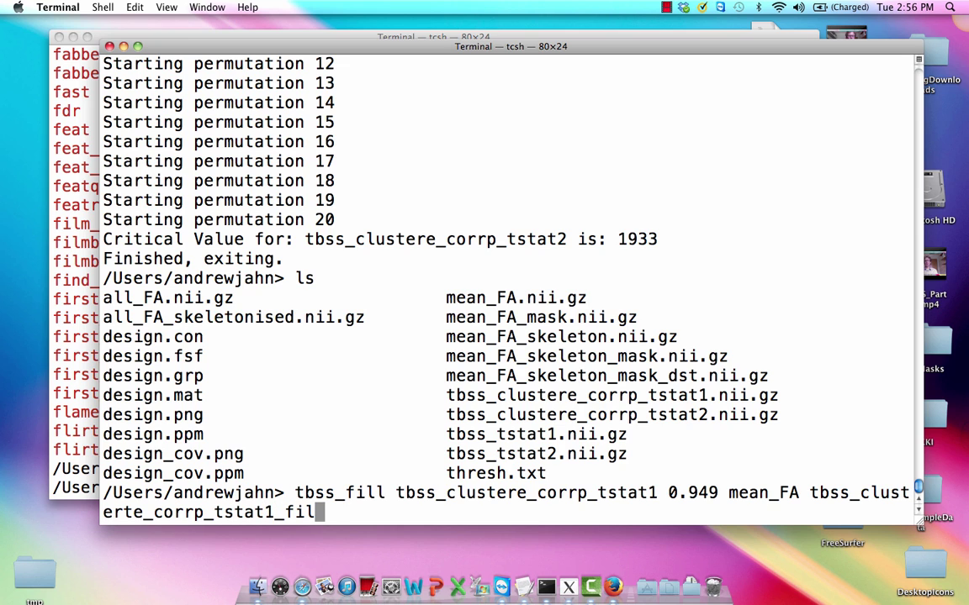
{"action": "type", "text": "led"}
{"action": "key", "text": "Return"}
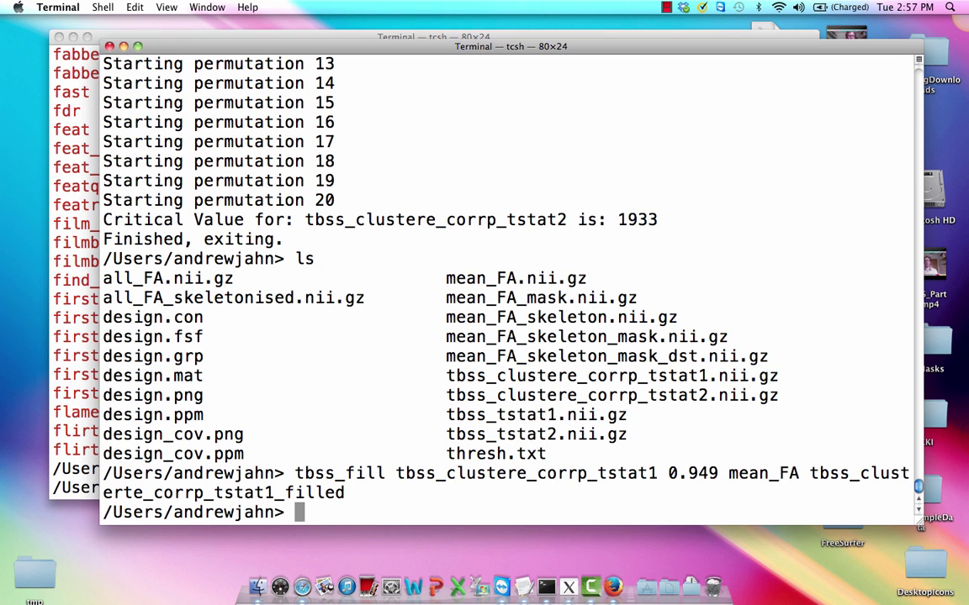
Check tbss_clusterte_corrp_tstat1_filled.nii.gz exists, open it in FSLView, and place the crosshair in the axial slice
{"action": "type", "text": "ls"}
{"action": "key", "text": "Return"}
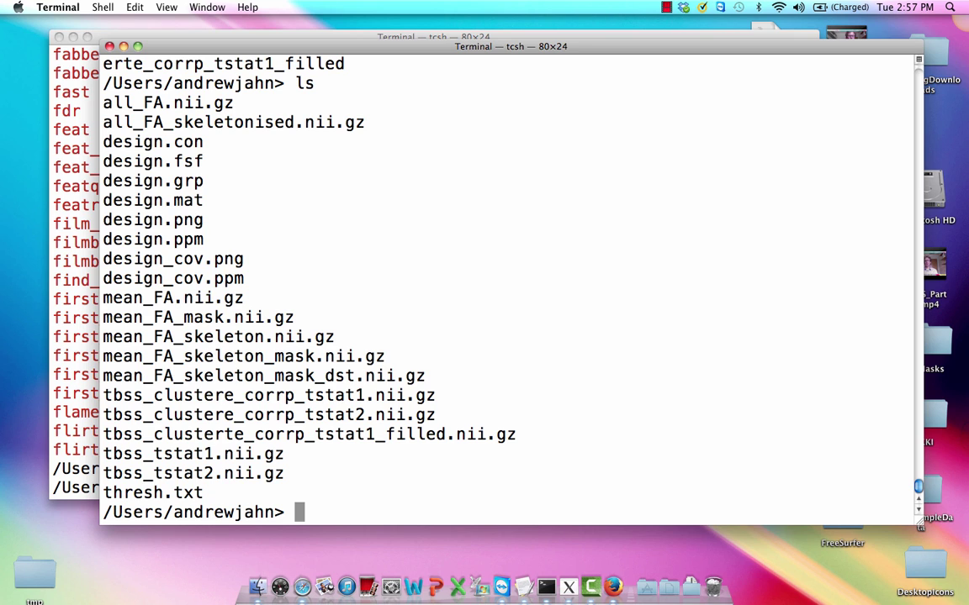
{"action": "type", "text": "fslview "}
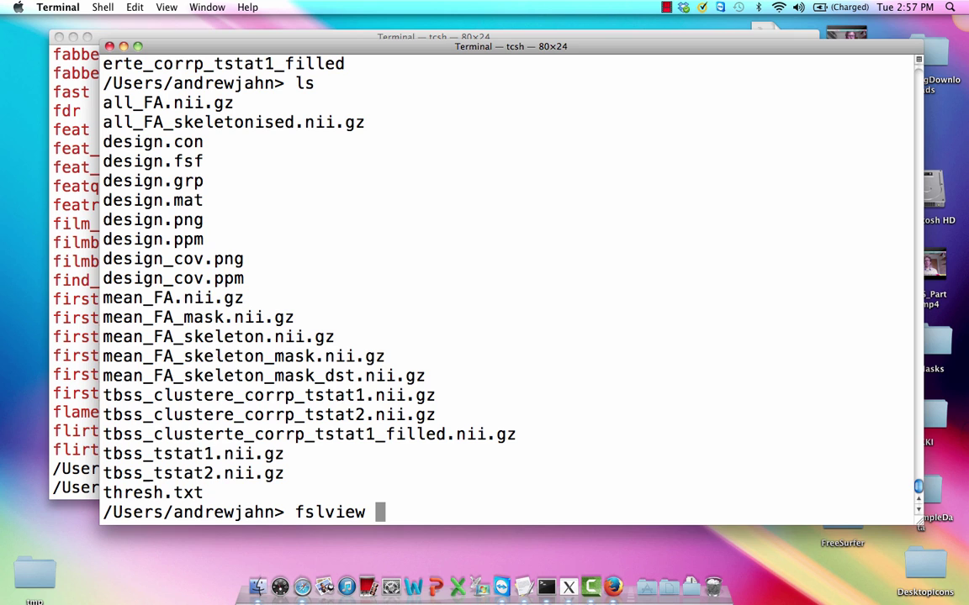
{"action": "type", "text": "tb"}
{"action": "key", "text": "Tab"}
{"action": "type", "text": "c"}
{"action": "key", "text": "Tab"}
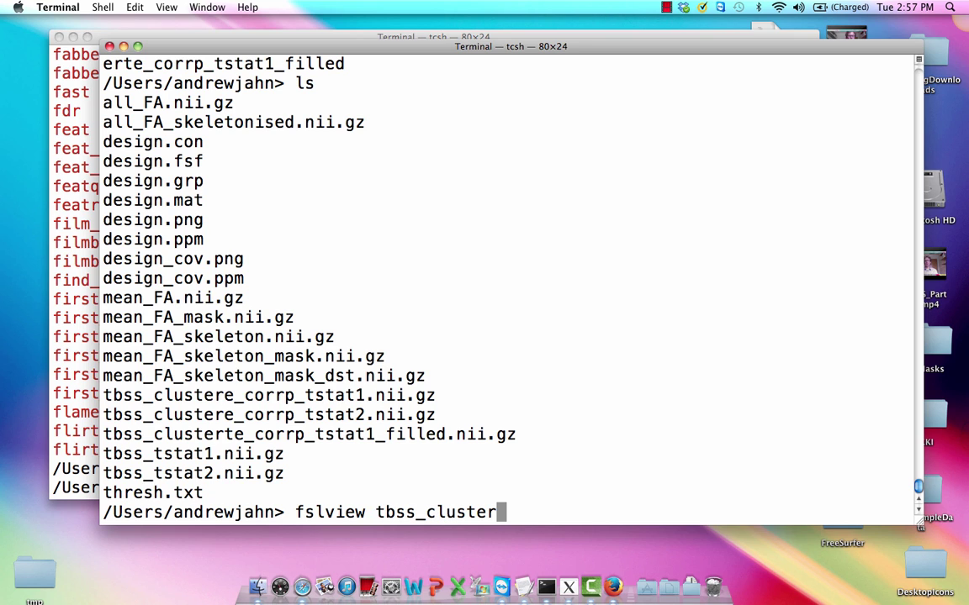
{"action": "type", "text": "te-co"}
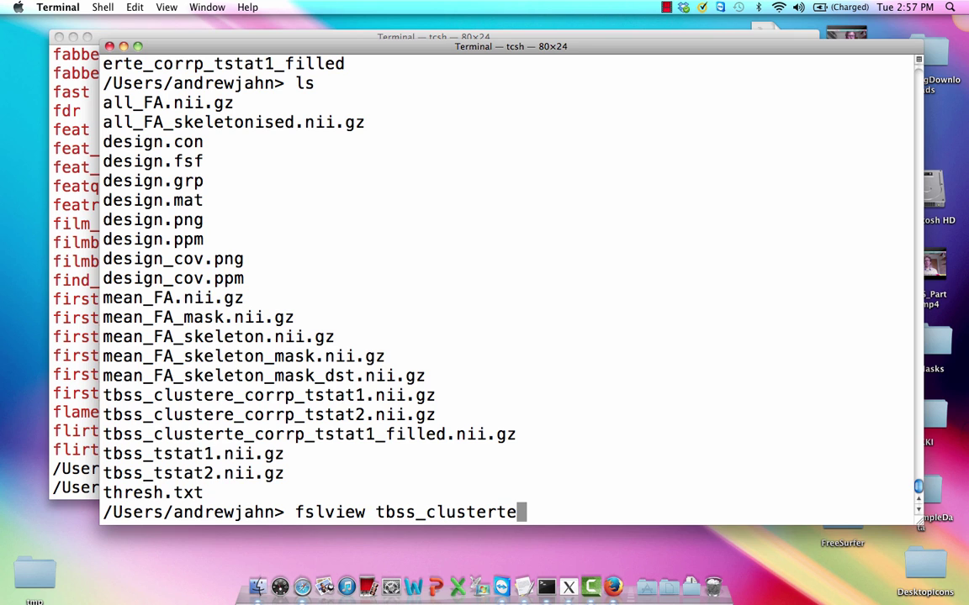
{"action": "key", "text": "BackSpace"}
{"action": "key", "text": "BackSpace"}
{"action": "key", "text": "Tab"}
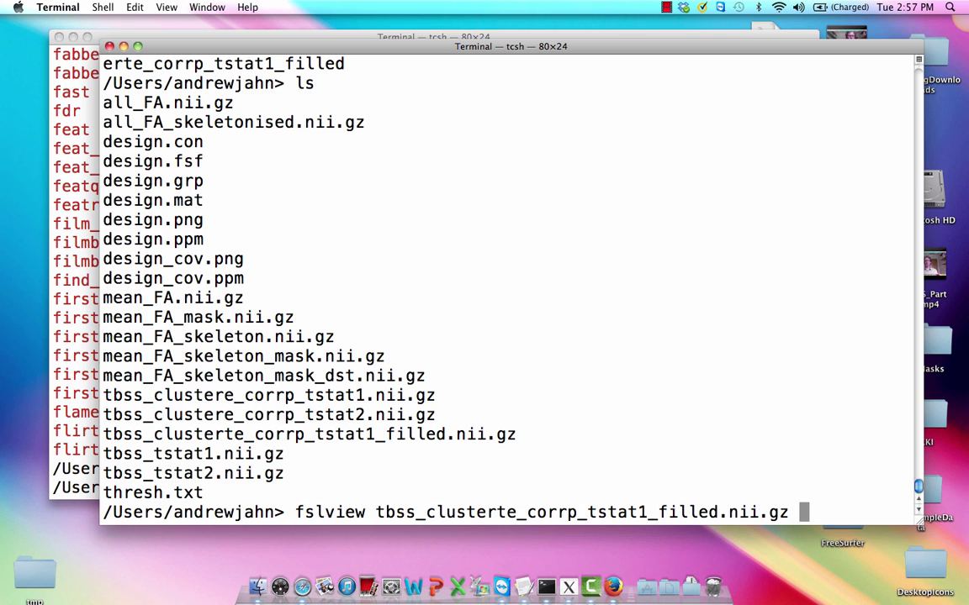
{"action": "key", "text": "Return"}
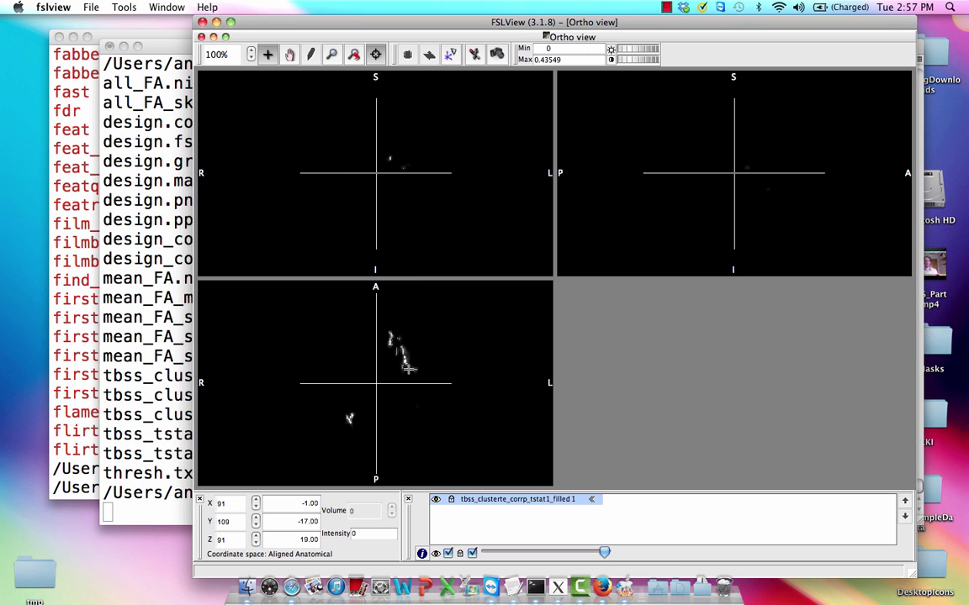
{"action": "left_click", "coordinate": [402, 352]}
{"action": "mouse_move", "coordinate": [402, 352]}
{"action": "left_mouse_down"}
{"action": "mouse_move", "coordinate": [393, 342]}
{"action": "mouse_move", "coordinate": [399, 351]}
{"action": "left_mouse_up"}
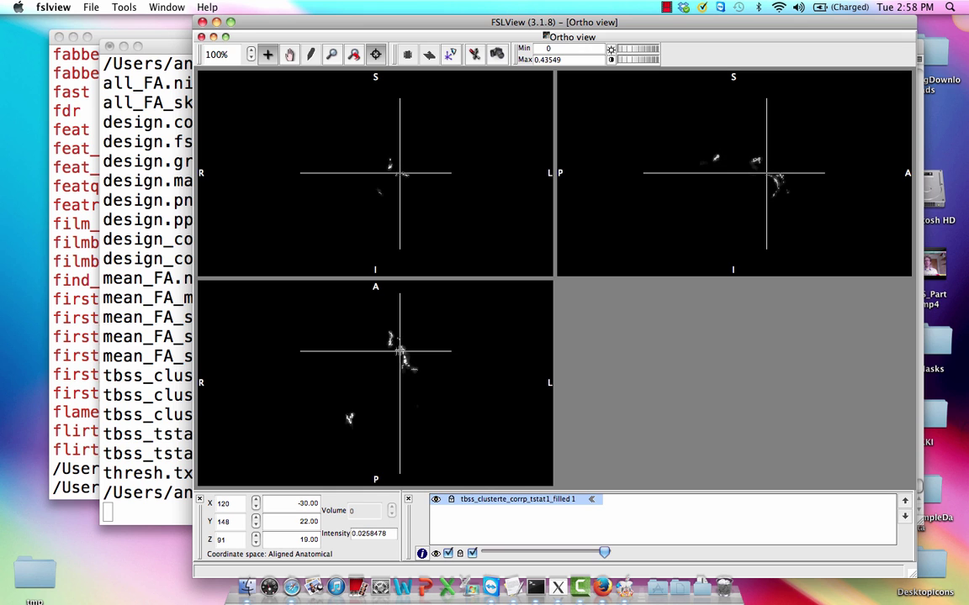
Close the current image and open the MNI152_T1_1mm standard brain
{"action": "left_click", "coordinate": [202, 37]}
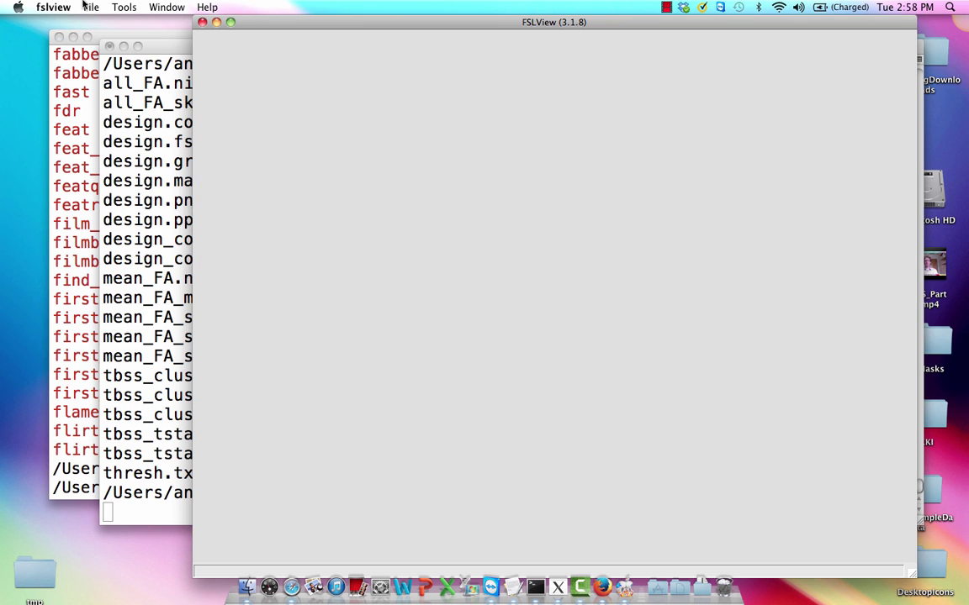
{"action": "left_click", "coordinate": [90, 7]}
{"action": "left_click", "coordinate": [117, 37]}
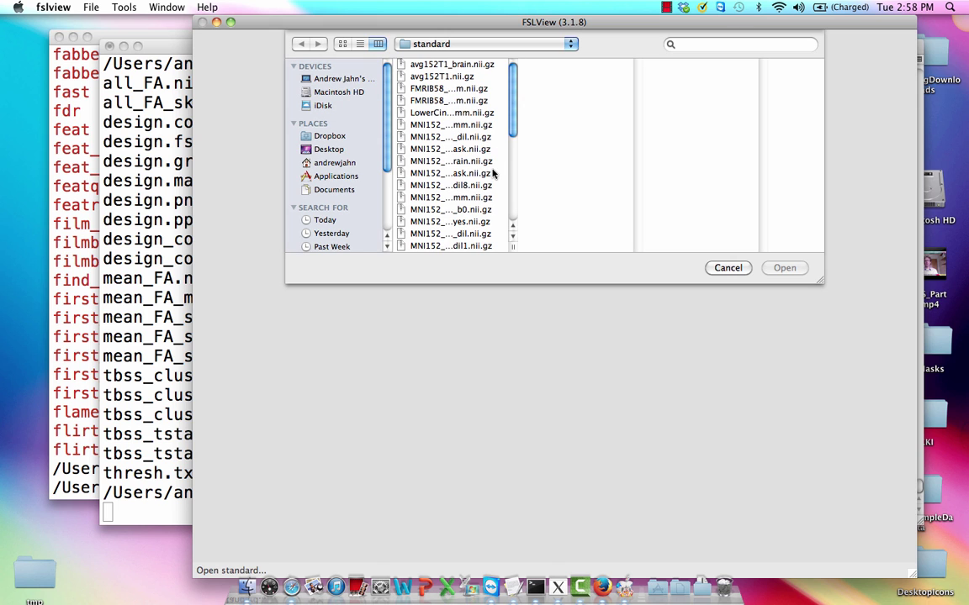
{"action": "left_click_drag", "start_coordinate": [513, 246], "coordinate": [593, 246]}
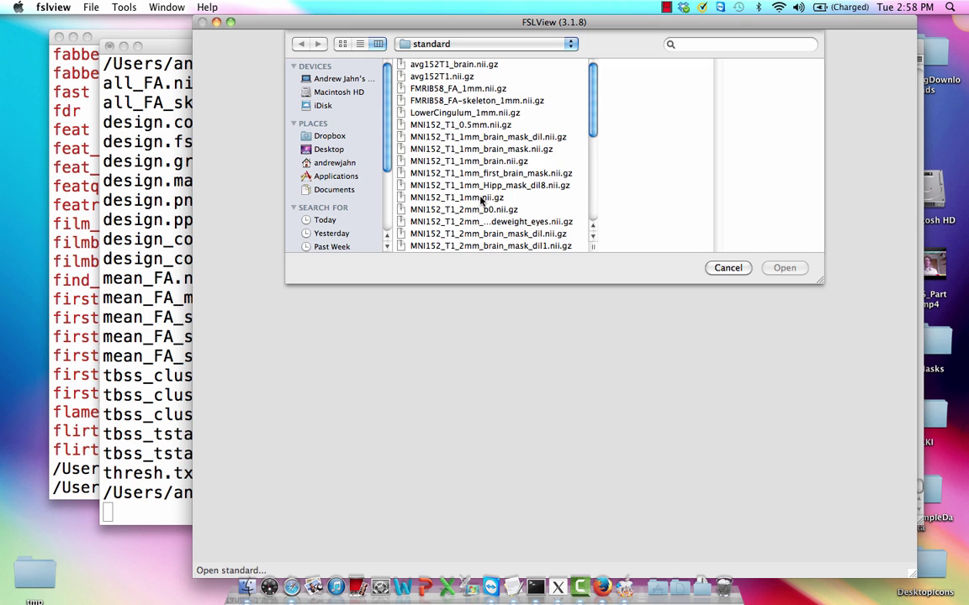
{"action": "double_click", "coordinate": [434, 178]}
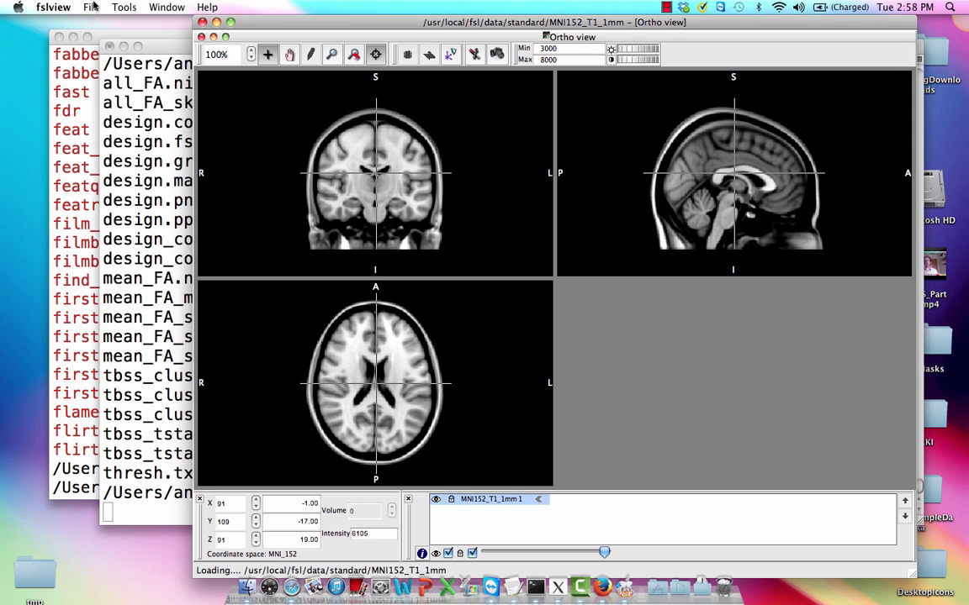
Add tbss_clusterte_corrp_tstat1_filled.nii.gz as an overlay on the standard brain
{"action": "left_click", "coordinate": [91, 6]}
{"action": "left_click", "coordinate": [108, 73]}
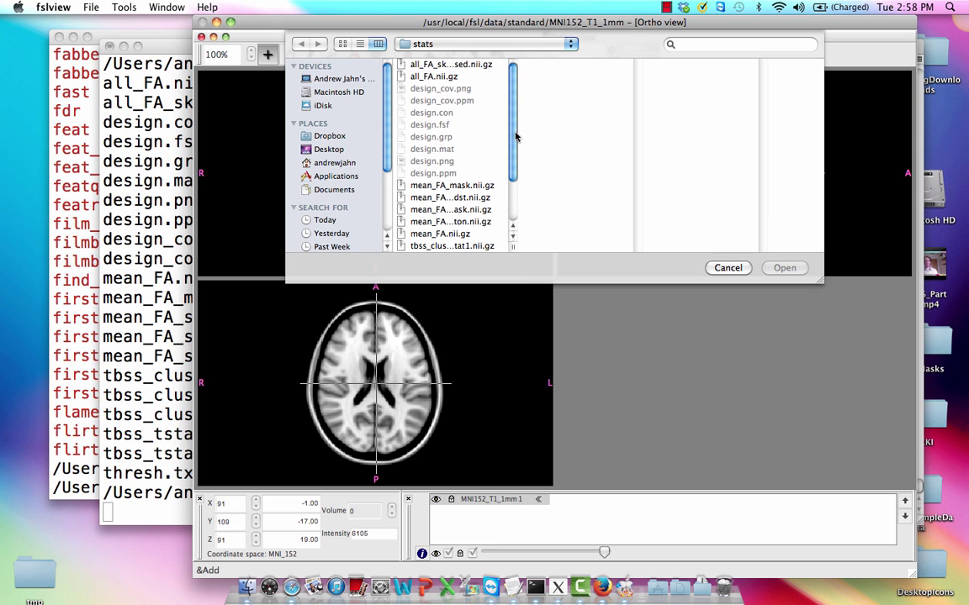
{"action": "scroll", "coordinate": [465, 168], "scroll_direction": "down", "scroll_amount": 5}
{"action": "left_click_drag", "start_coordinate": [511, 247], "coordinate": [513, 249]}
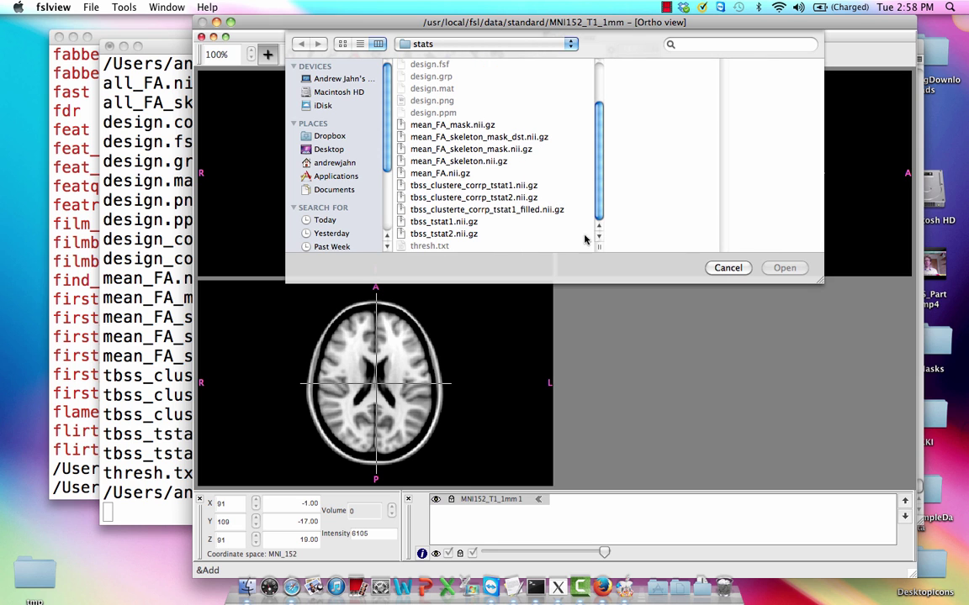
{"action": "double_click", "coordinate": [537, 210]}
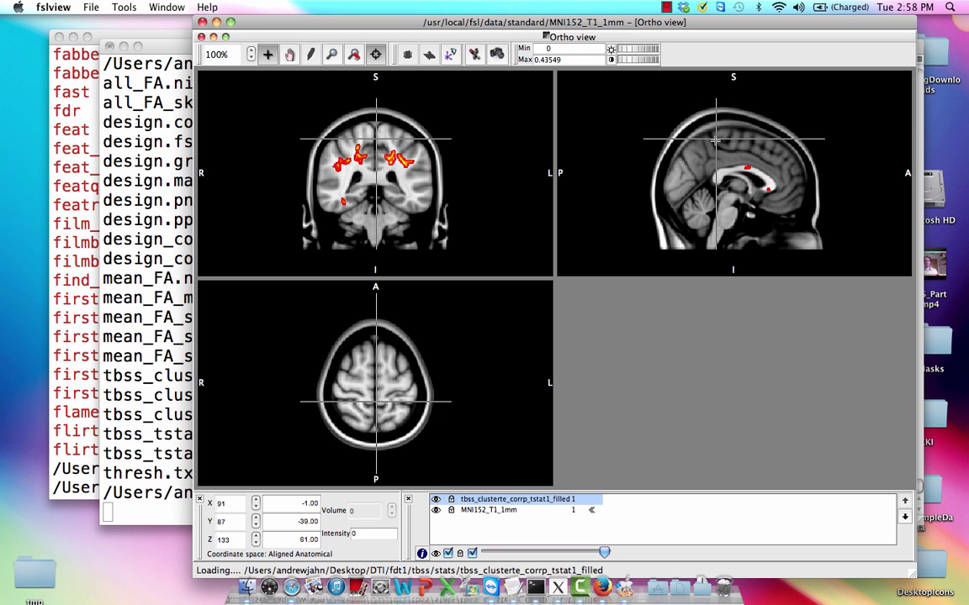
Drag the crosshair to X 110, Y 79, Z 115 onto the long midline cluster in the sagittal slice
{"action": "left_click_drag", "start_coordinate": [422, 372], "coordinate": [392, 405]}
{"action": "left_click_drag", "start_coordinate": [774, 193], "coordinate": [709, 154]}
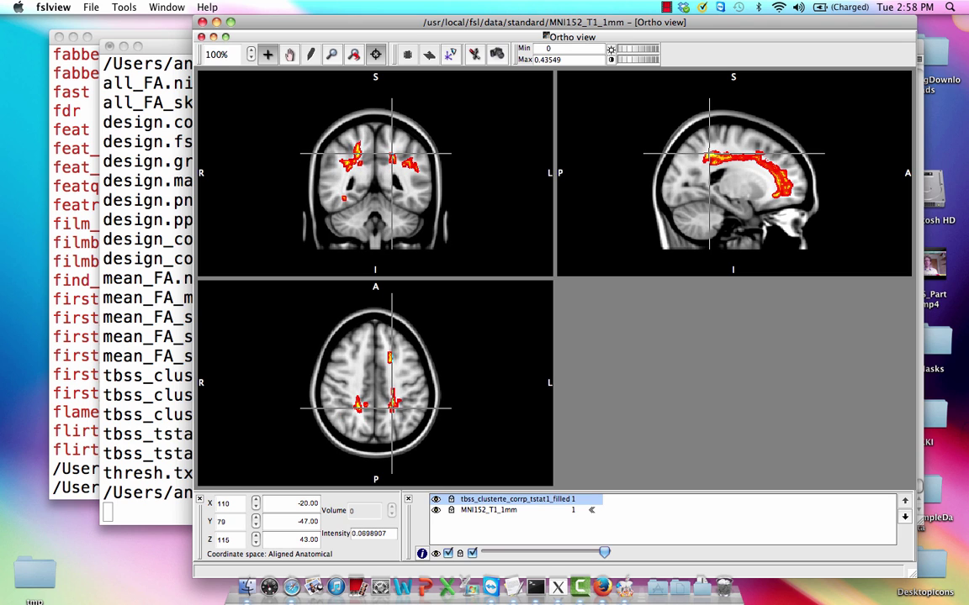